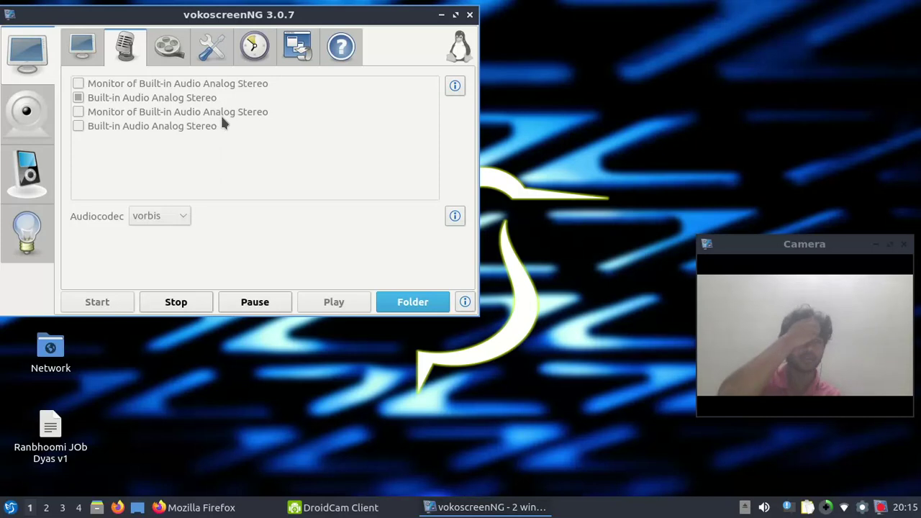
Bring DroidCam Client forward and try a USB (Android) connection, dismissing the connection-reset error
left_click(447, 14)
left_click(338, 507)
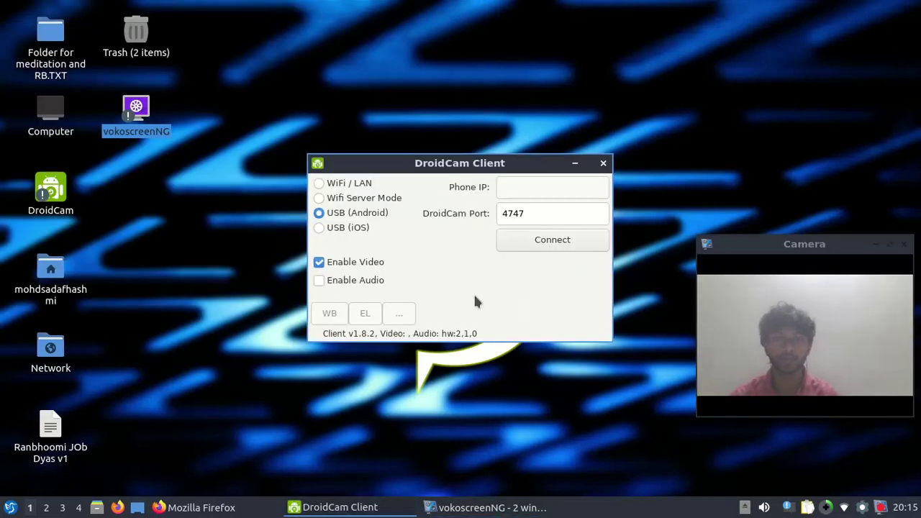
left_click(549, 240)
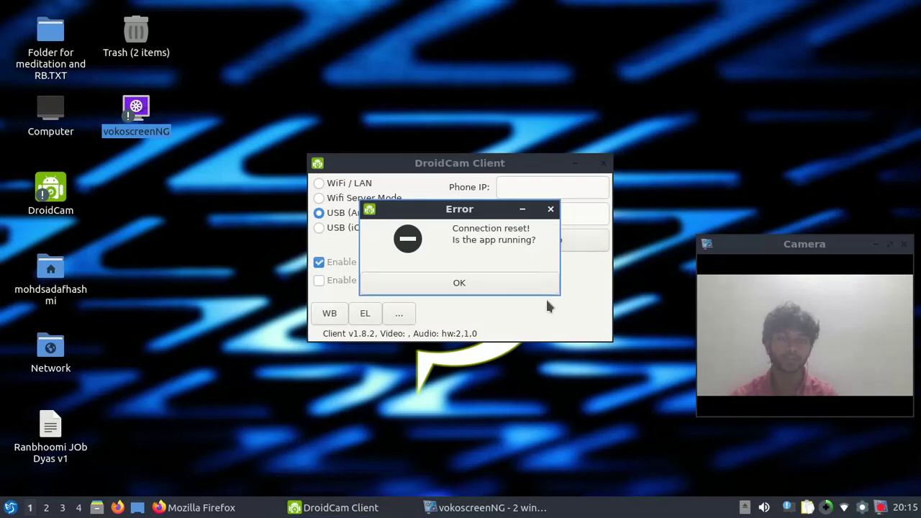
left_click(471, 288)
left_click(515, 247)
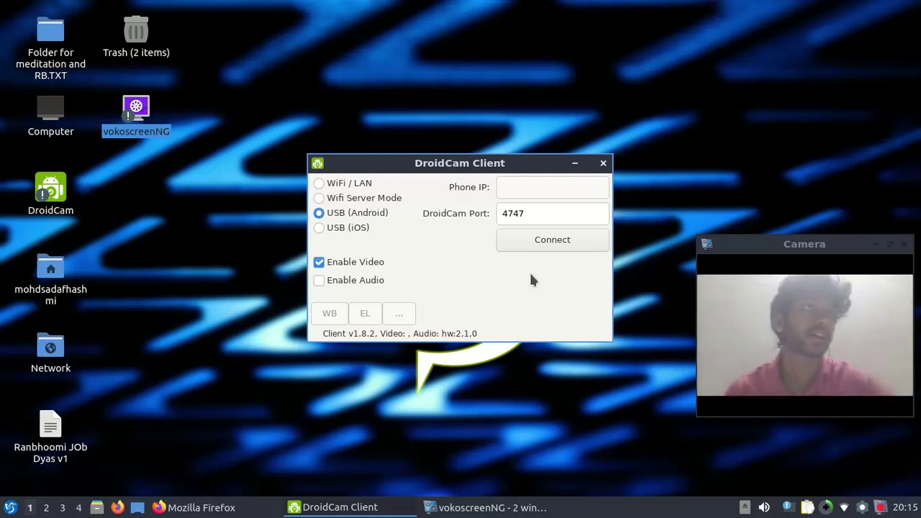
Reconnect over USB, dismiss the missing video device error, then disconnect the client
left_click(569, 247)
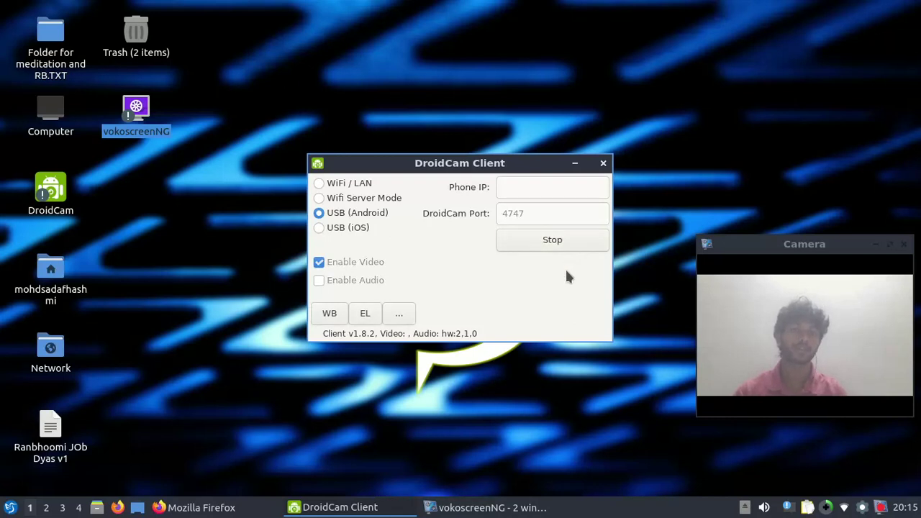
left_click(554, 288)
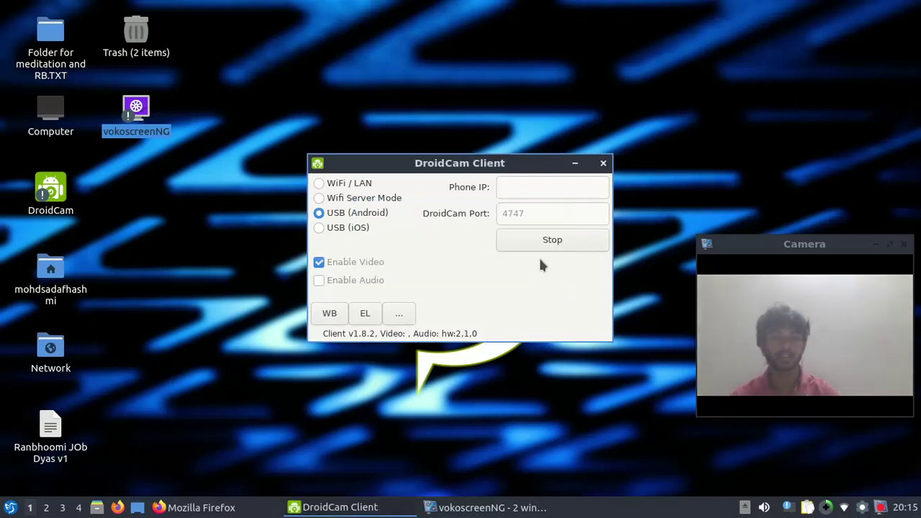
left_click(551, 242)
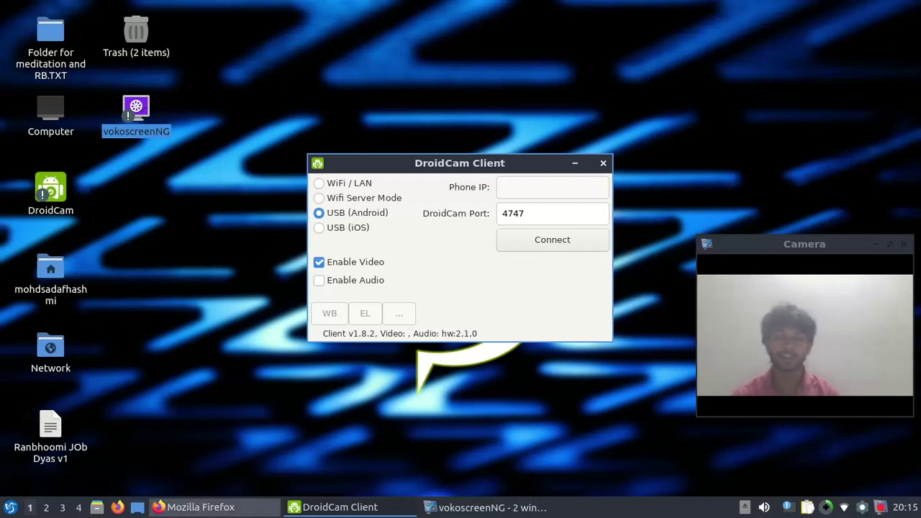
left_click(201, 508)
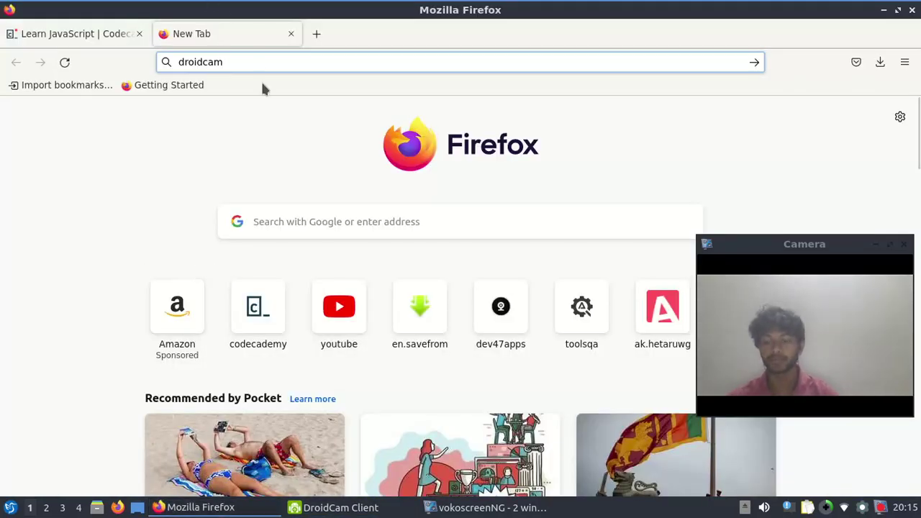
Search the web for 'droidcam install' and look at the Windows Dev47Apps result
type("installl#")
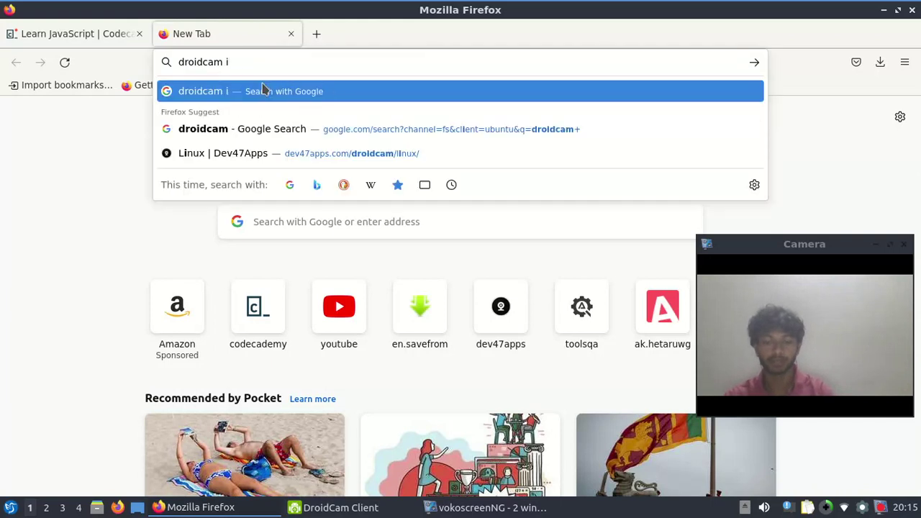
key("BackSpace")
key("BackSpace")
key("Return")
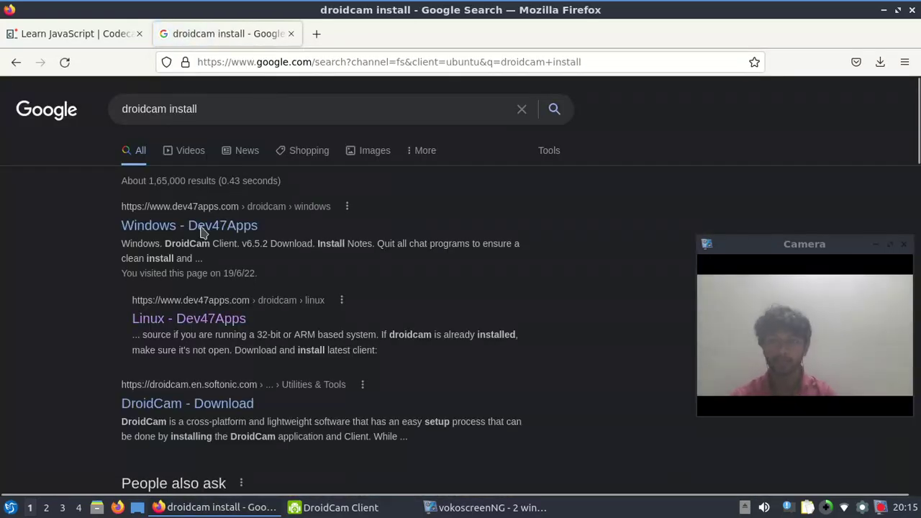
left_click(130, 225)
left_click_drag(130, 225, 305, 241)
double_click(300, 63)
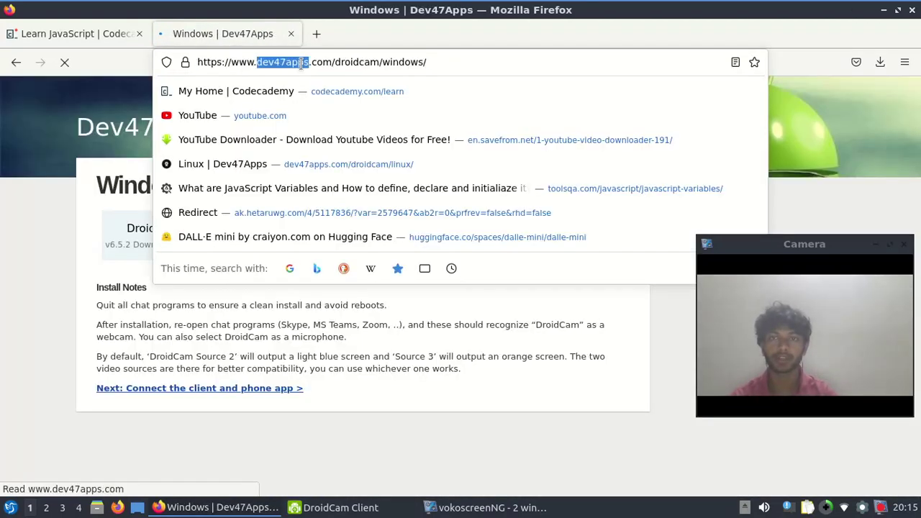
left_click(300, 63)
left_click(9, 176)
left_click(298, 246)
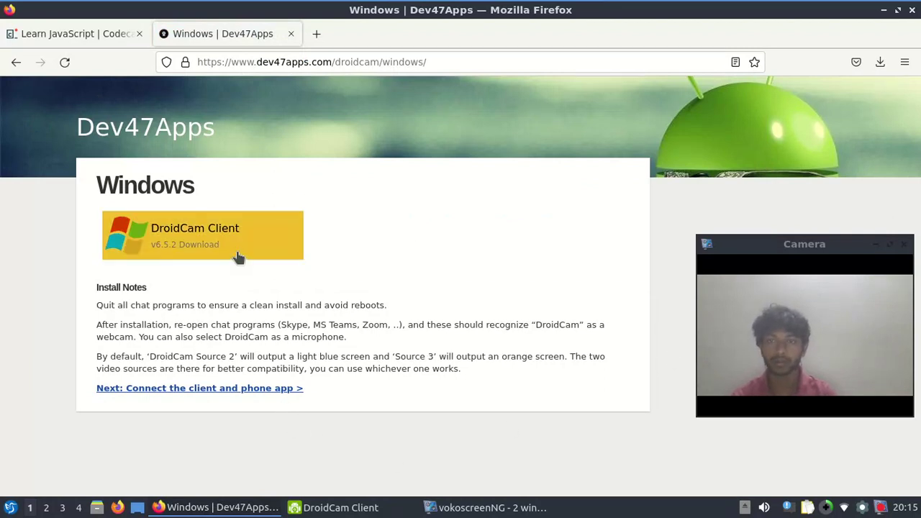
left_click(16, 61)
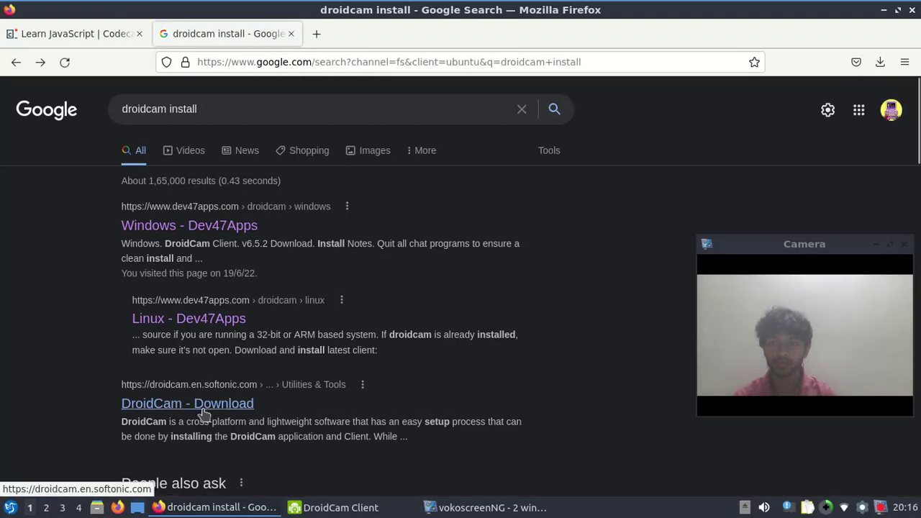
On the Linux Dev47Apps page, copy the removal command sudo /opt/droidcam-uninstall and open a terminal
left_click(205, 325)
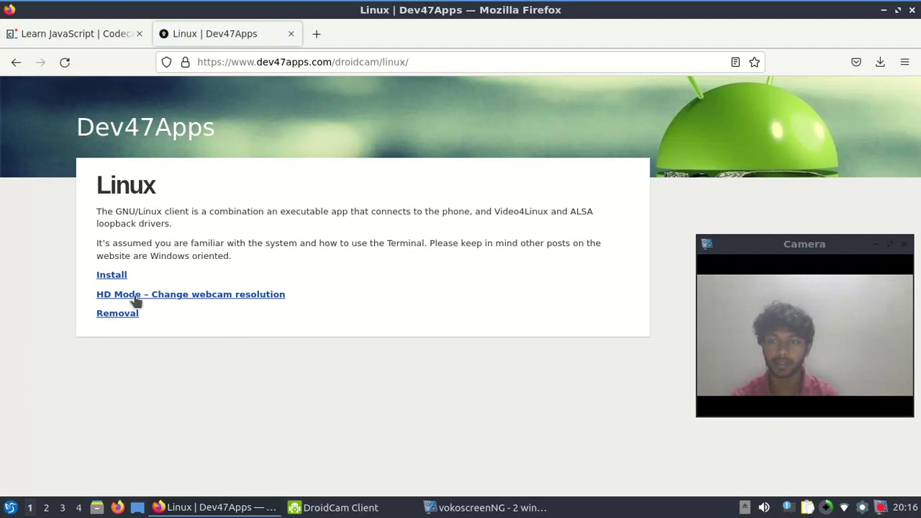
left_click(108, 317)
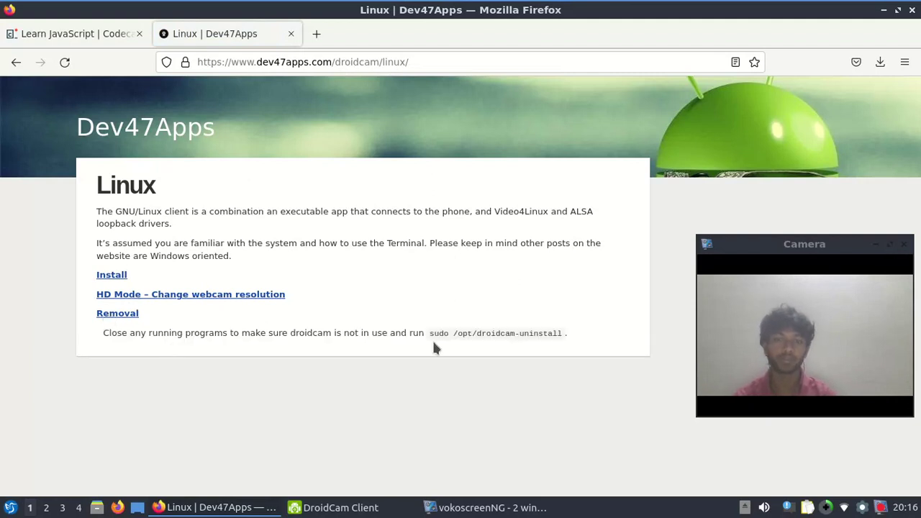
left_click_drag(428, 336, 564, 339)
key("ctrl+c")
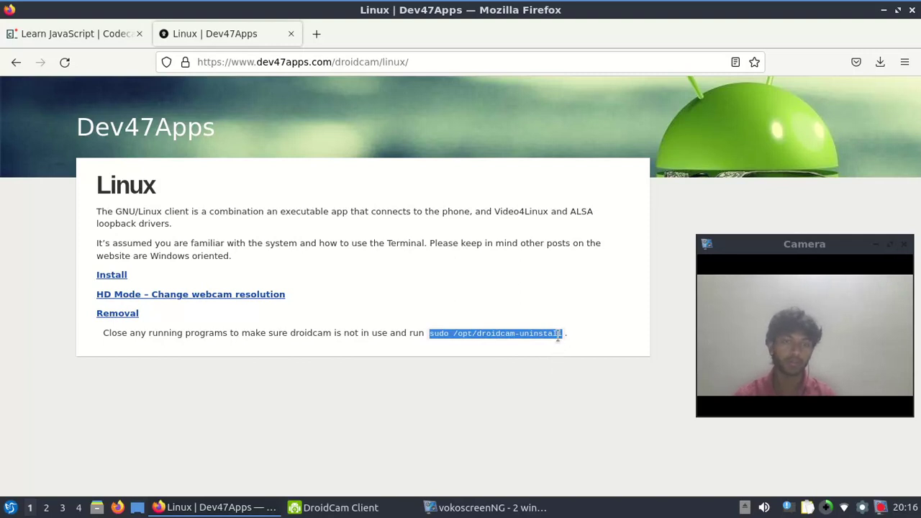
mouse_move(483, 507)
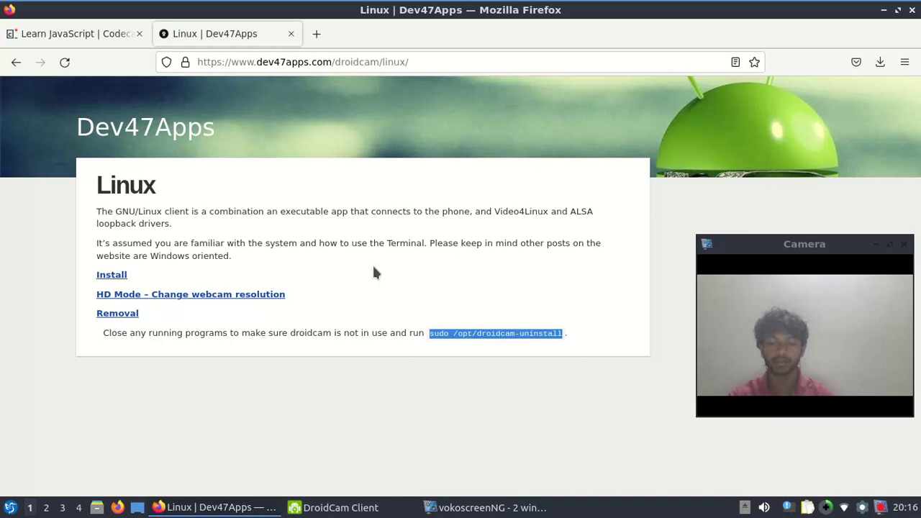
key("ctrl+alt+t")
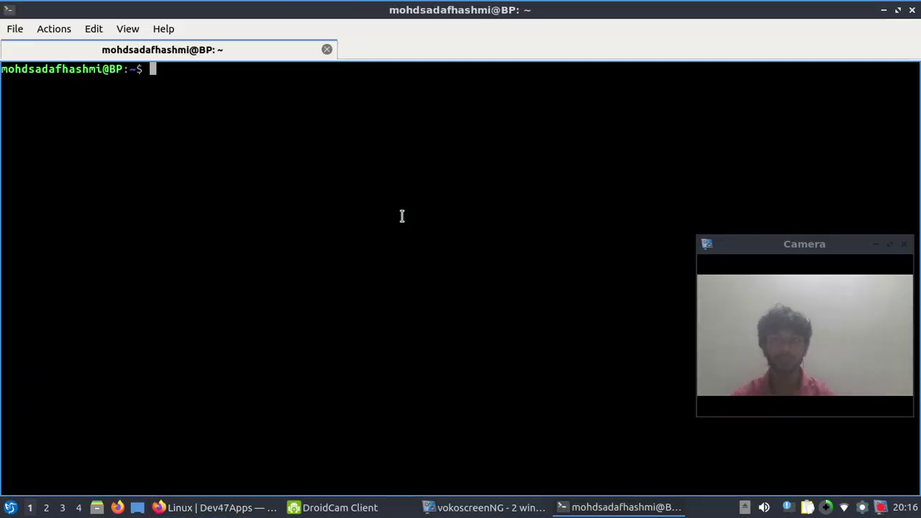
Run sudo /opt/droidcam-uninstall with the account password, then clear the terminal output
key("ctrl+shift+v")
right_click(334, 179)
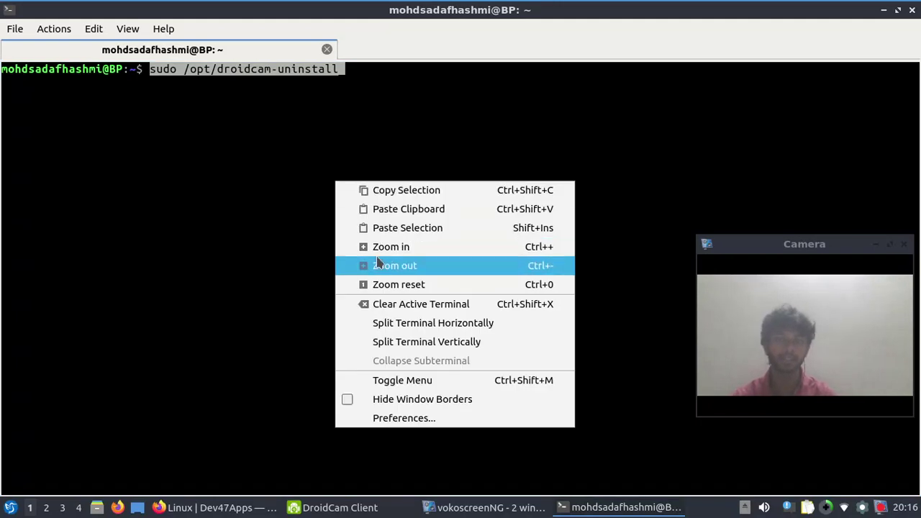
left_click(267, 142)
key("Return")
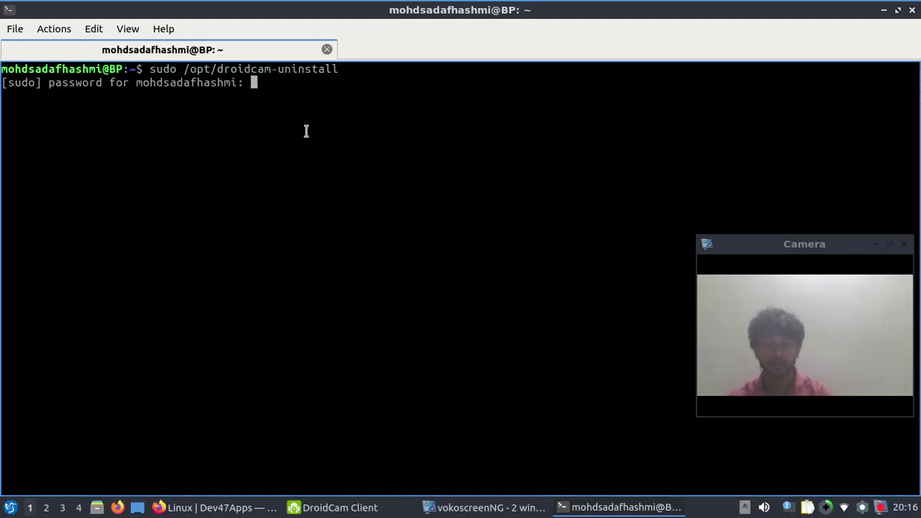
key("Return")
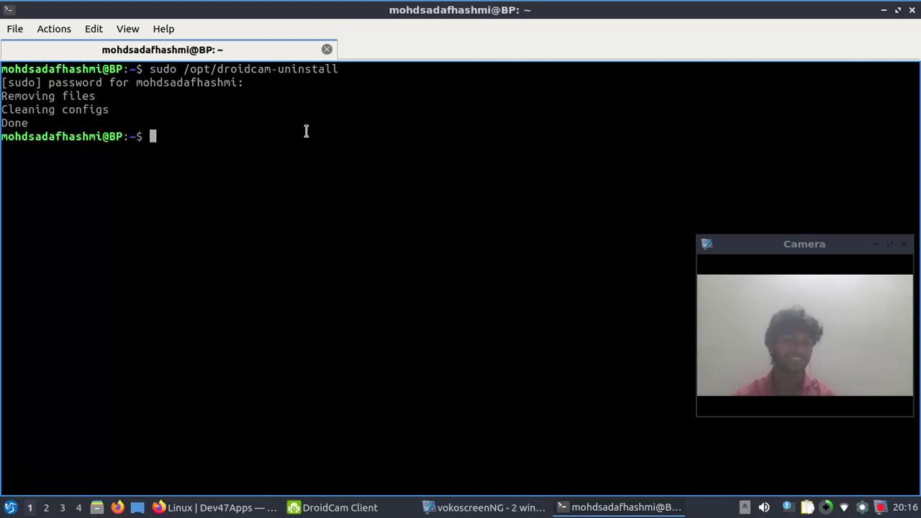
type("clear")
key("Return")
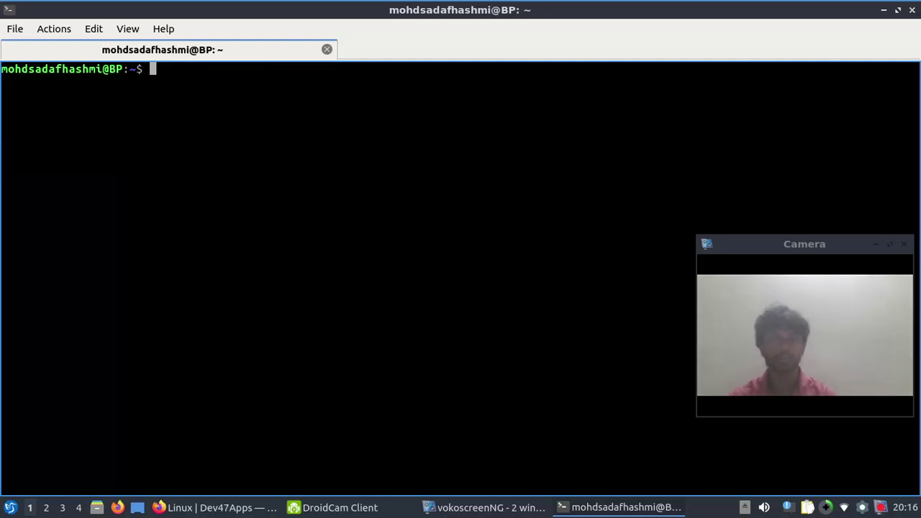
left_click(883, 10)
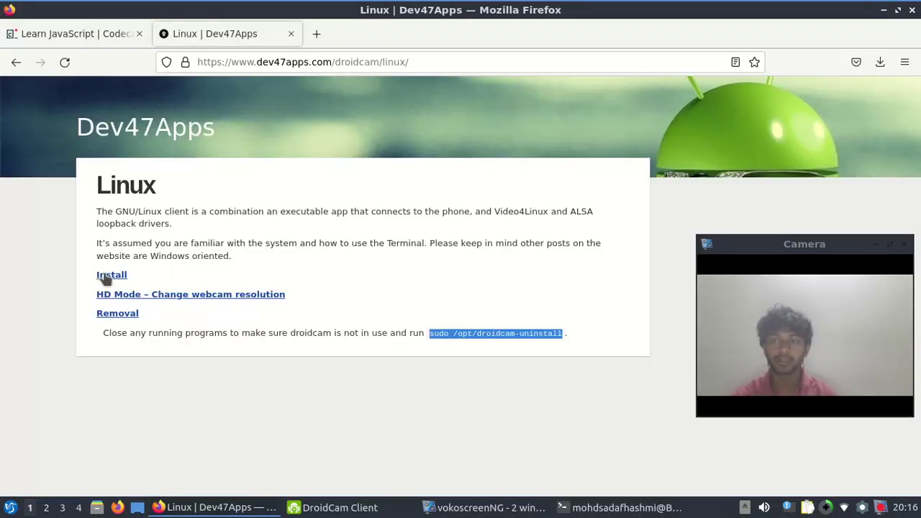
Copy the Install command block (wget droidcam_1.8.2.zip, unzip, sudo ./install-client) for the terminal
left_click(105, 275)
scroll(210, 303, "down", 3)
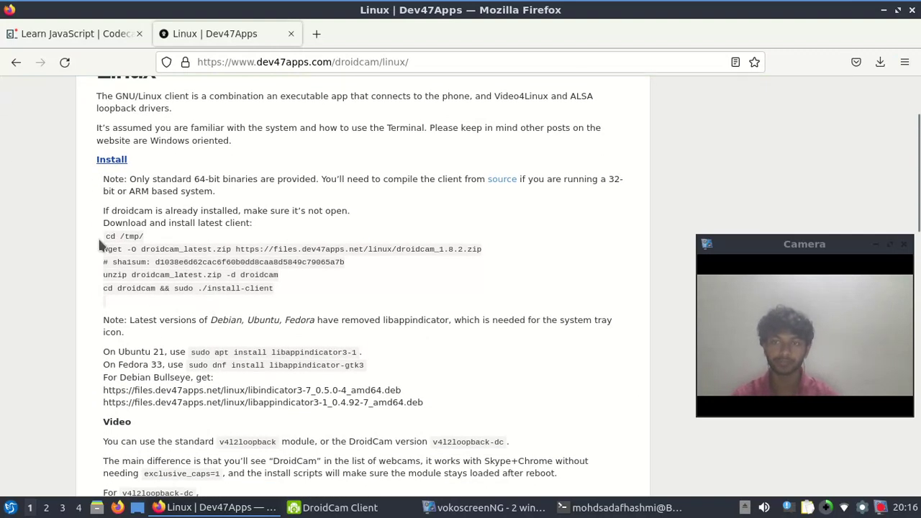
left_click_drag(101, 242, 263, 284)
right_click(263, 285)
left_click(266, 294)
left_click(625, 507)
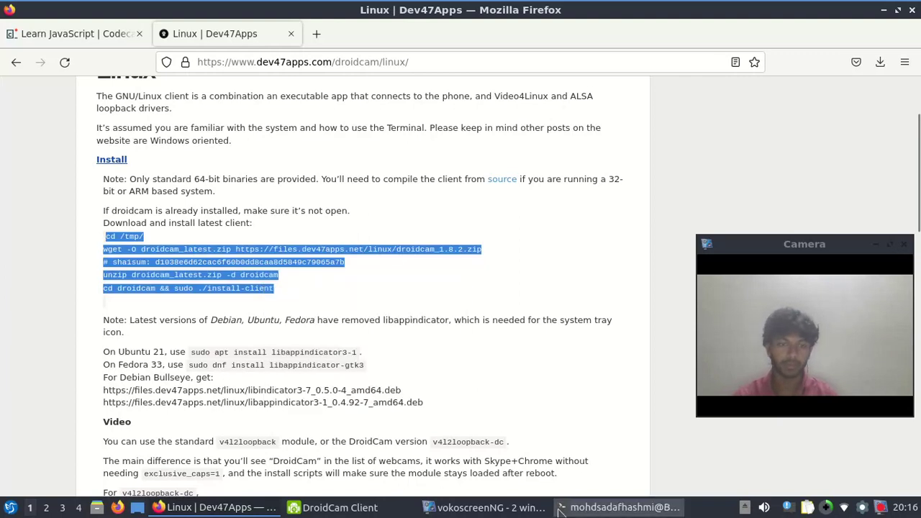
right_click(367, 254)
left_click(266, 212)
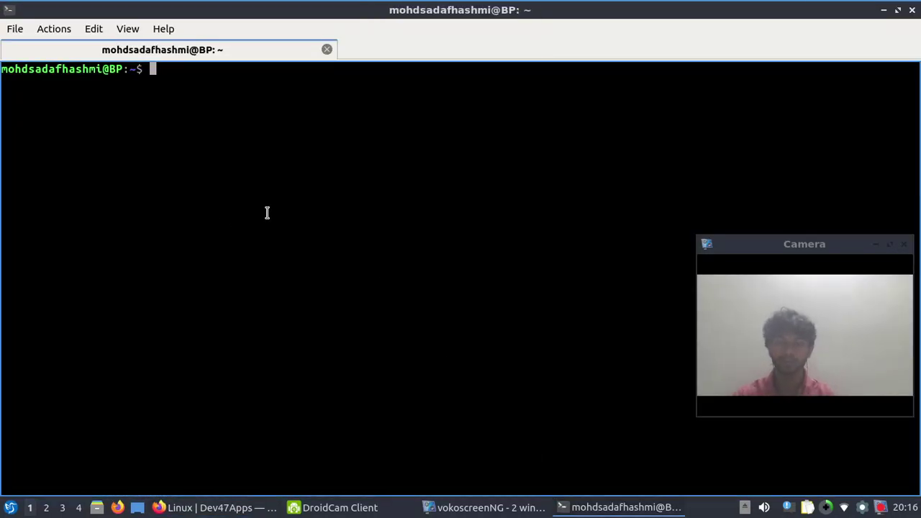
Paste and run the install commands to download, unzip and install the DroidCam client
key("ctrl+shift+v")
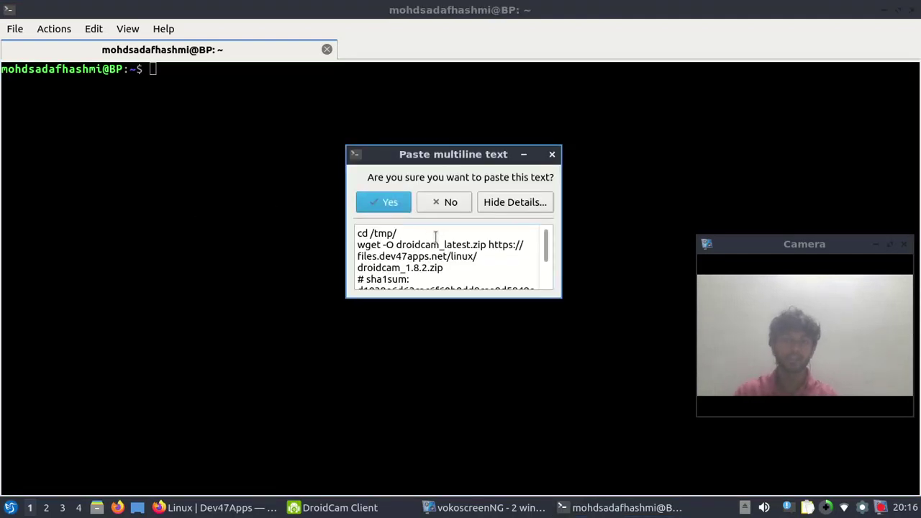
left_click(379, 205)
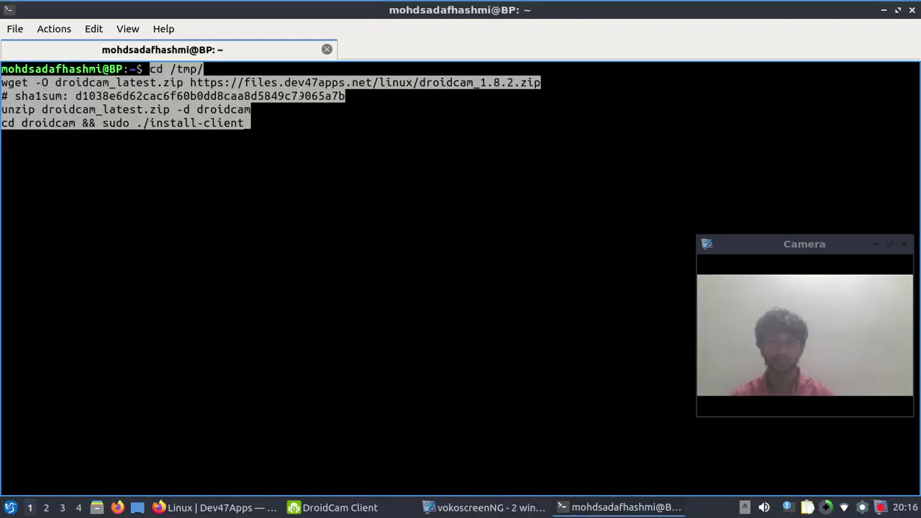
key("Return")
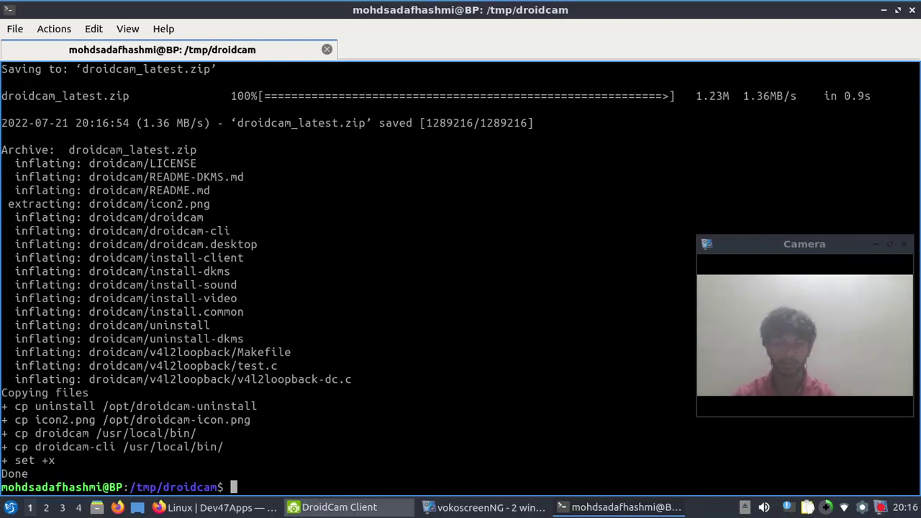
left_click(215, 507)
left_click(184, 312)
scroll(232, 345, "down", 2)
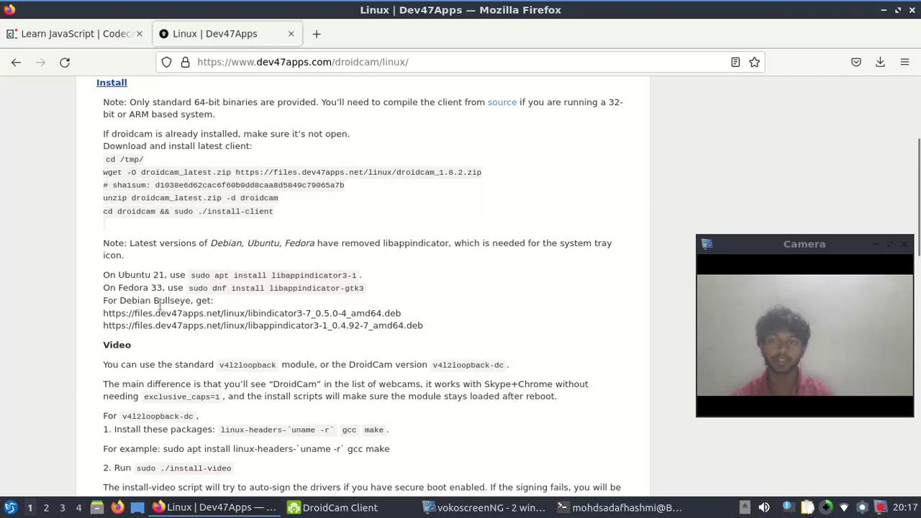
Copy the Ubuntu 21 command sudo apt install libappindicator3-1 from the page
left_click_drag(191, 275, 358, 276)
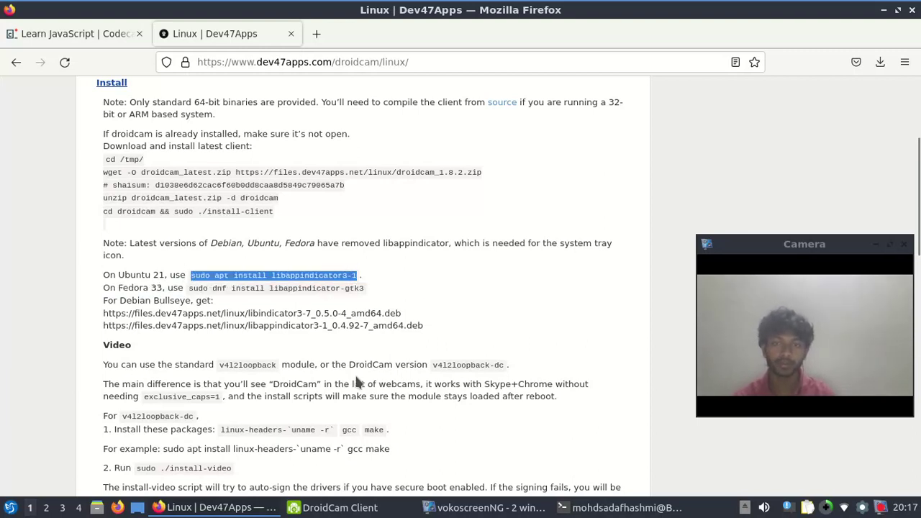
right_click(359, 280)
left_click(377, 290)
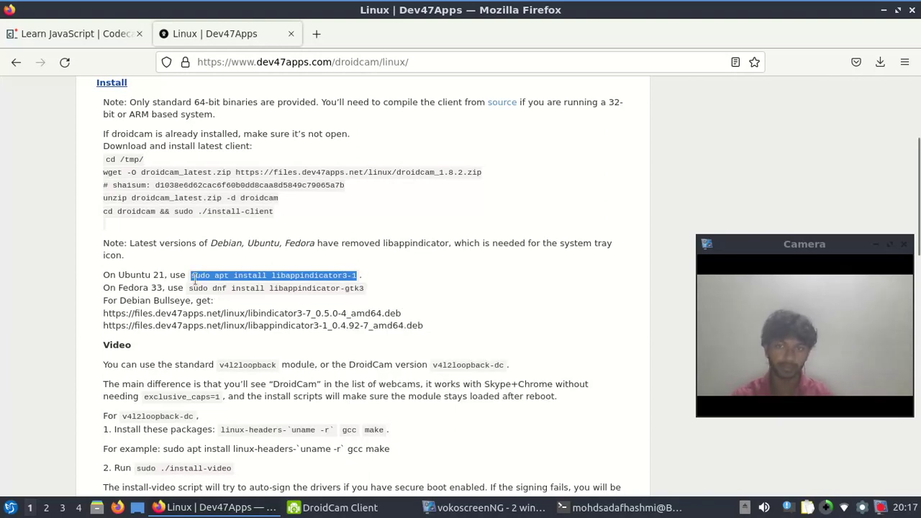
Paste and run sudo apt install libappindicator3-1 in the terminal
left_click(580, 507)
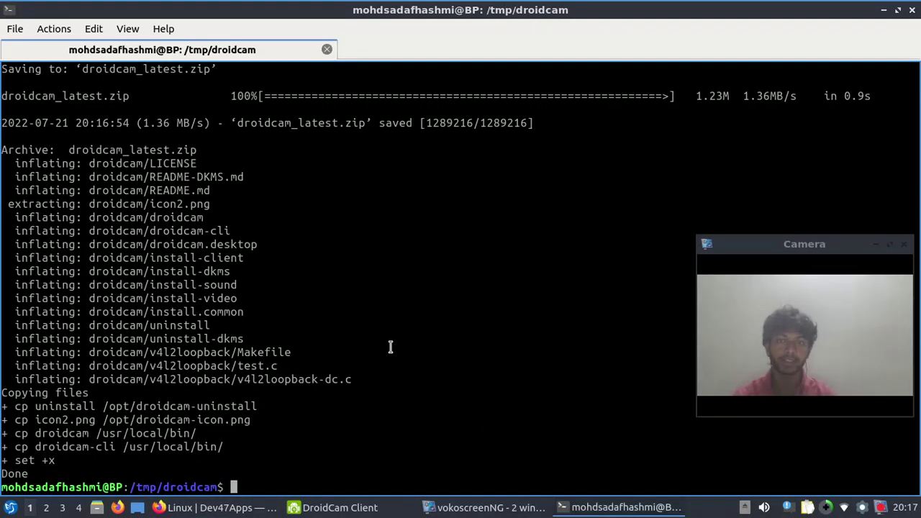
right_click(320, 462)
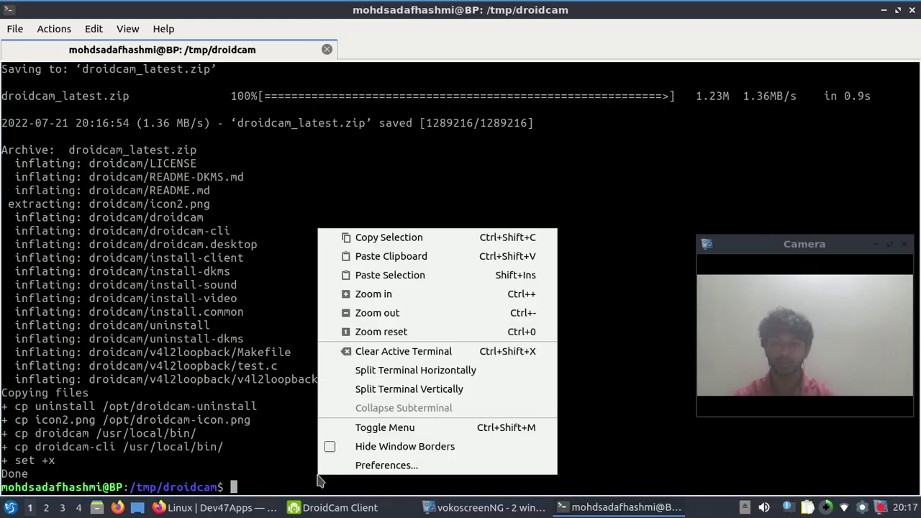
left_click(423, 257)
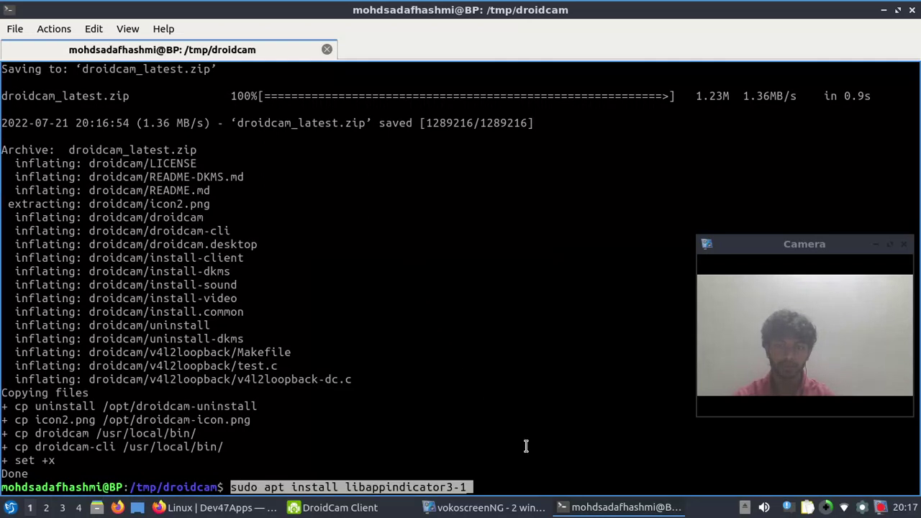
mouse_move(513, 502)
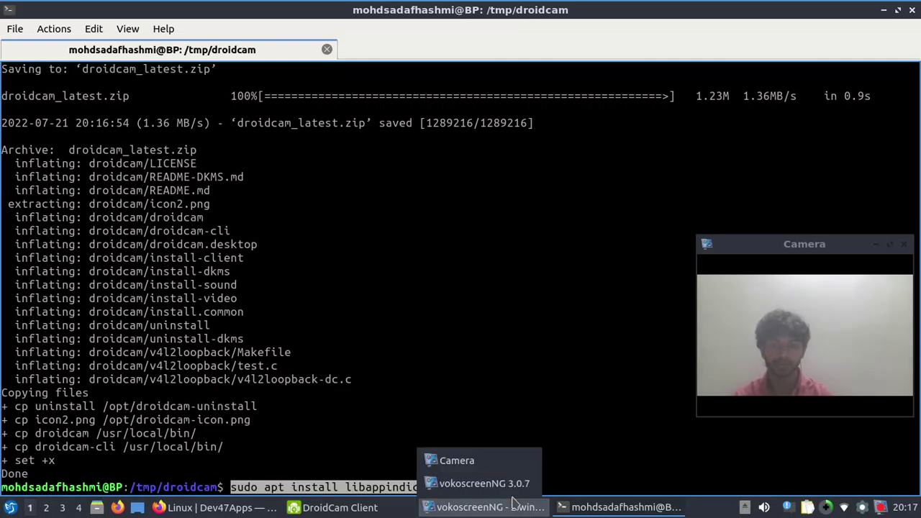
key("Return")
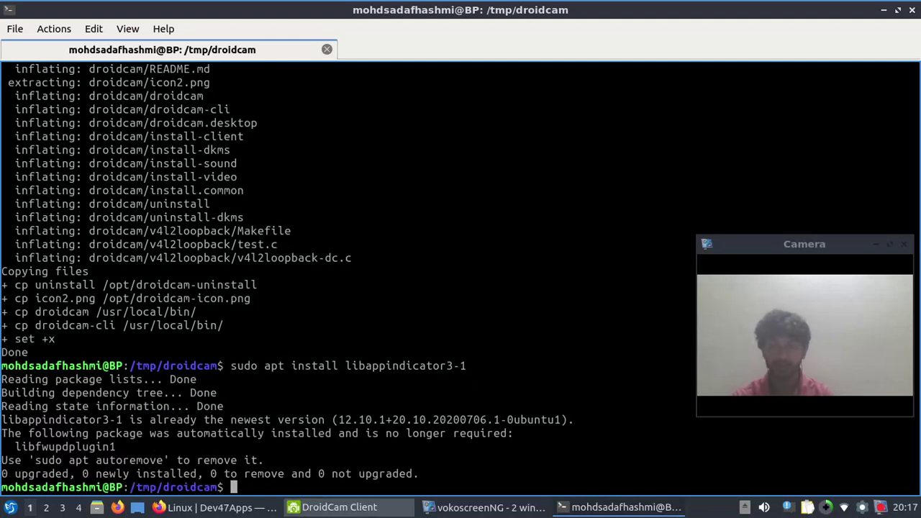
Find the Video section and select the exclusive_caps=1 option text
left_click(216, 507)
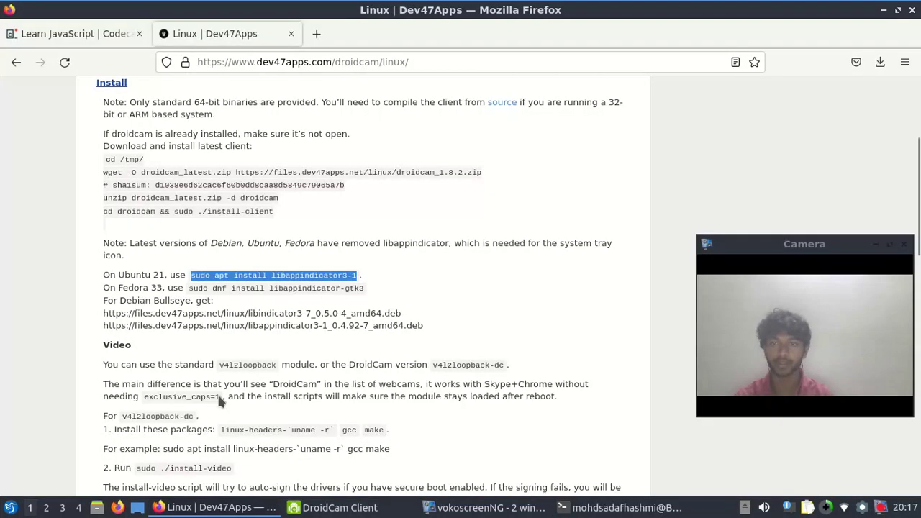
scroll(244, 310, "down", 5)
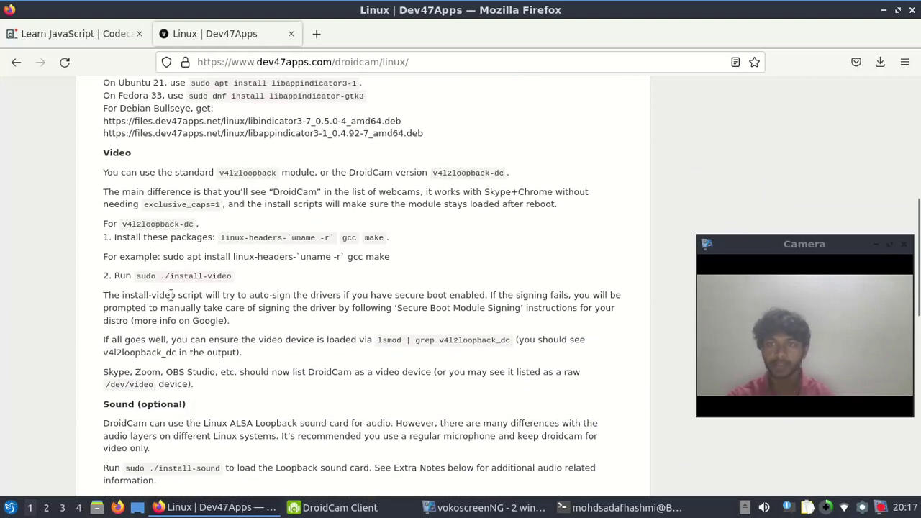
double_click(116, 152)
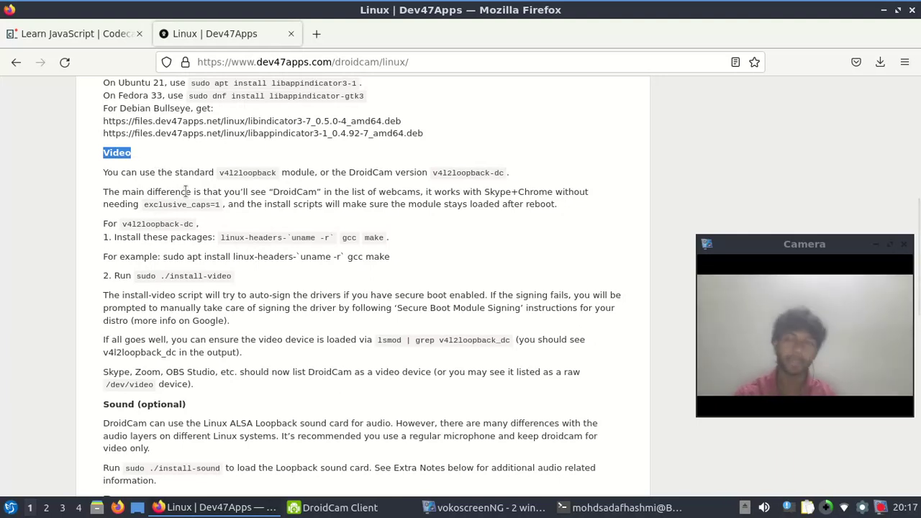
double_click(247, 173)
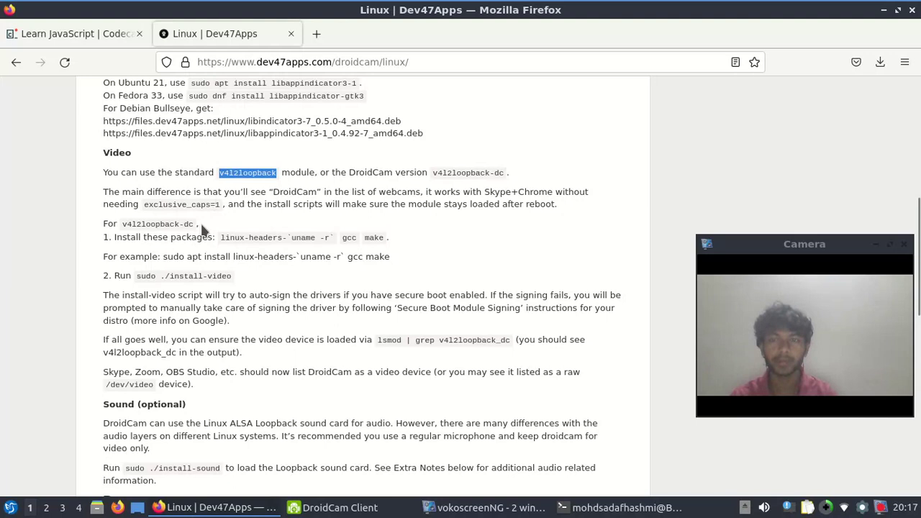
left_click_drag(143, 204, 220, 207)
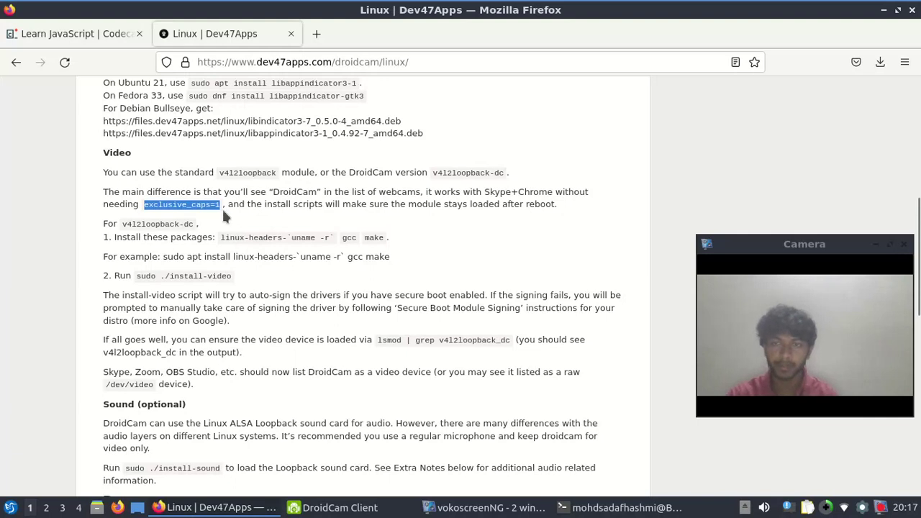
Paste exclusive_caps=1 at the terminal prompt and submit it
left_click(620, 507)
key("ctrl+shift+v")
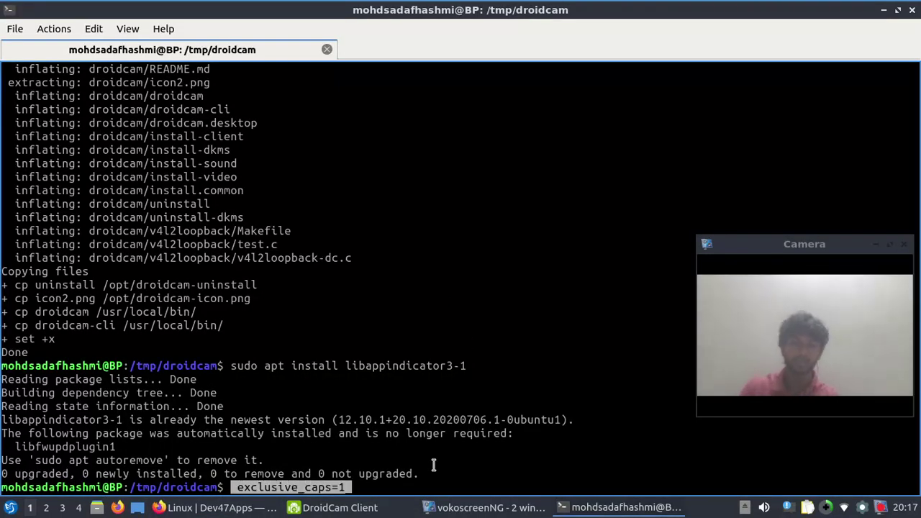
key("Return")
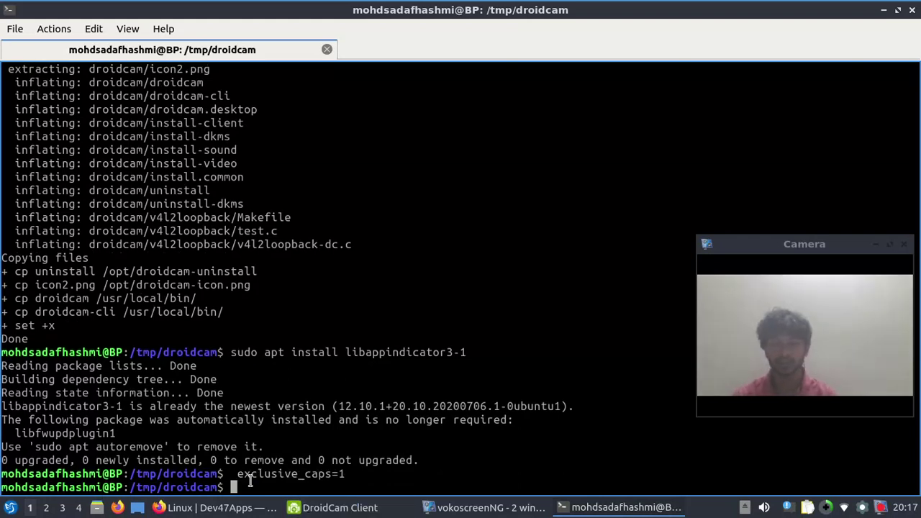
left_click(230, 507)
Try selecting the linux-headers, gcc and make requirement lines in the Video section
scroll(177, 267, "down", 2)
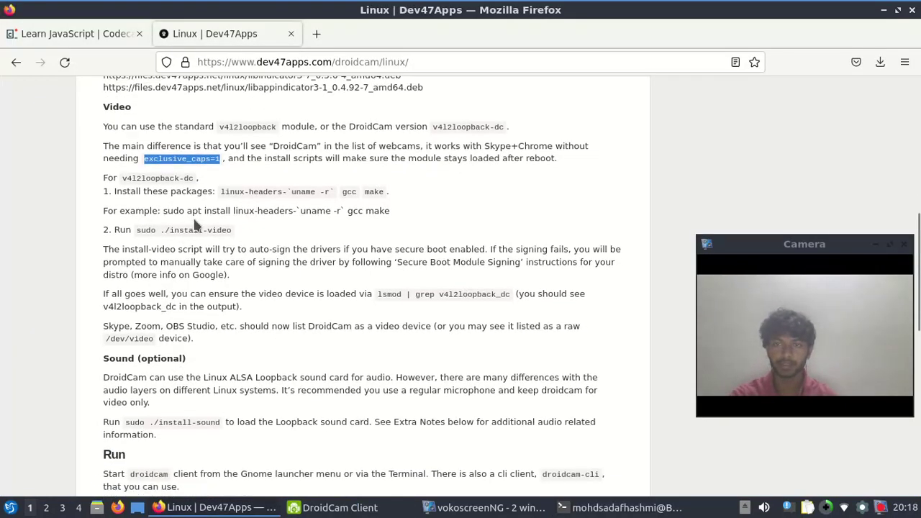
left_click_drag(105, 157, 423, 167)
left_click(216, 160)
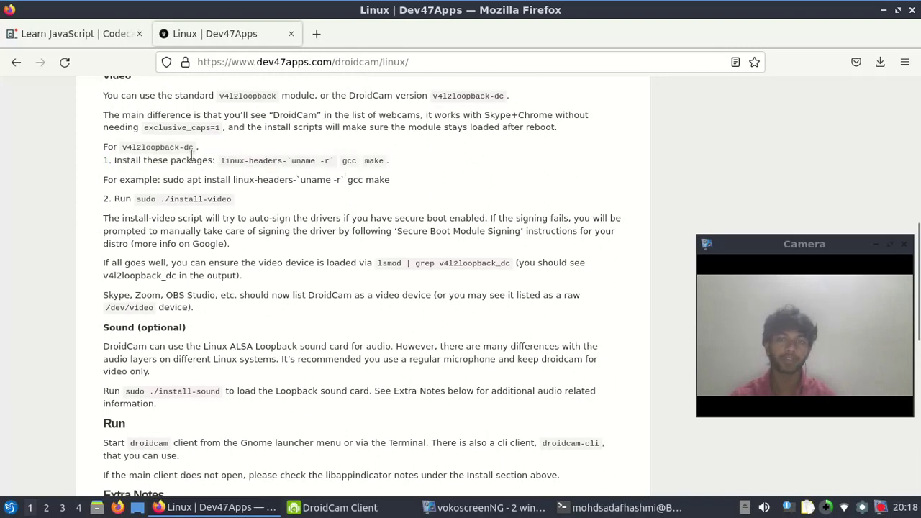
left_click_drag(218, 161, 376, 161)
left_click(377, 161)
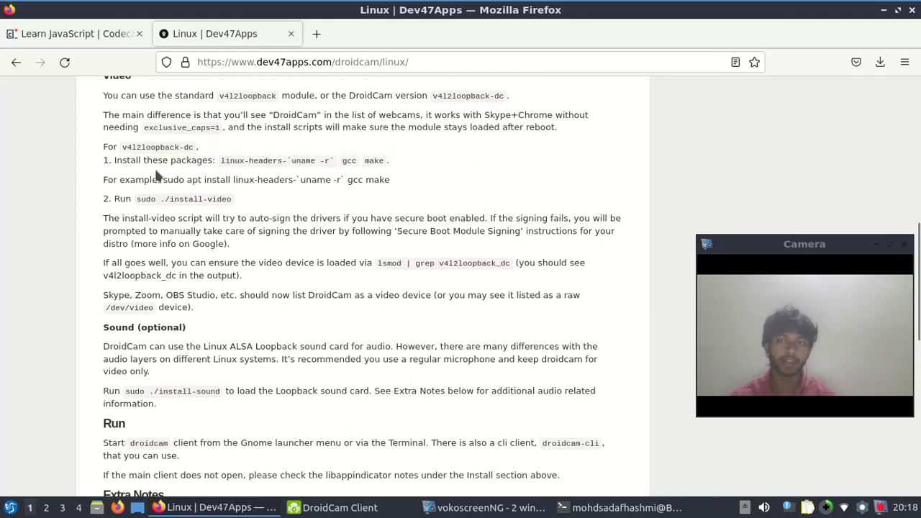
left_click_drag(105, 180, 395, 188)
left_click(164, 184)
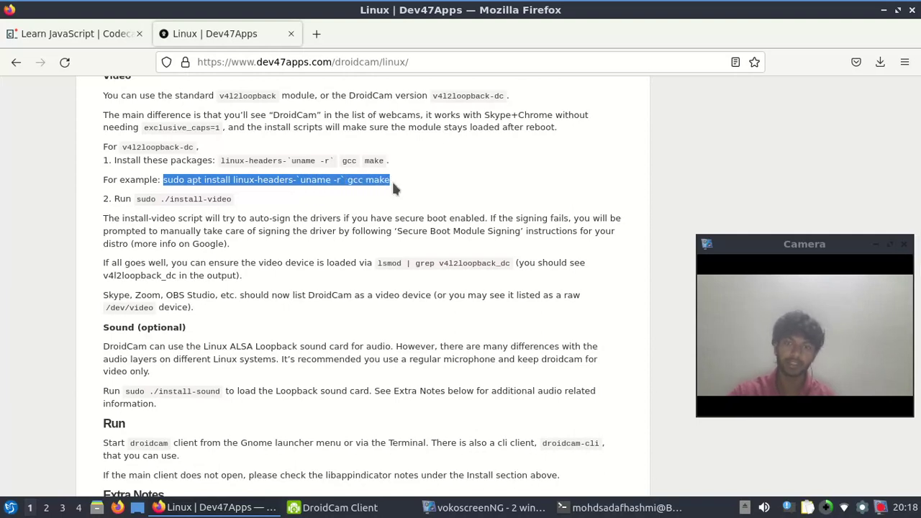
Run sudo apt install linux-headers-`uname -r` gcc make in the terminal
left_click(576, 473)
left_click(622, 507)
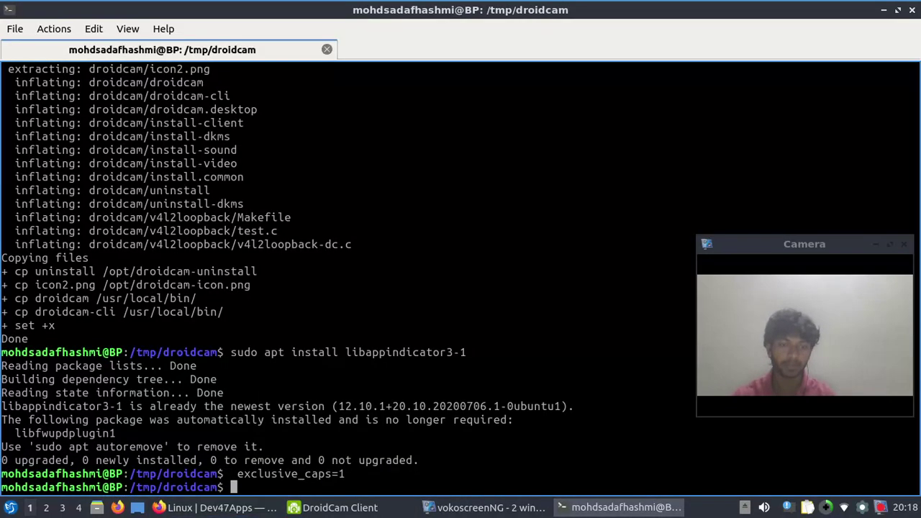
middle_click(496, 370)
key("Return")
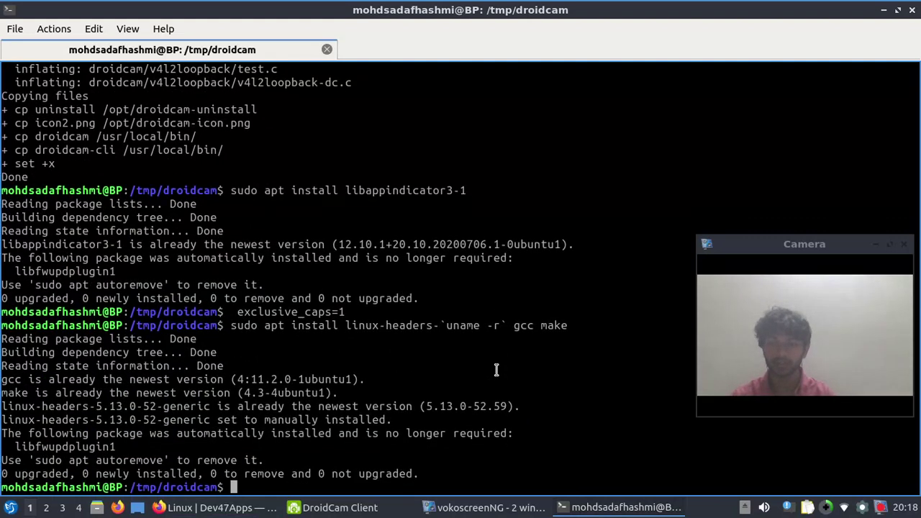
Copy sudo ./install-video from the DroidCam page and run it in the terminal
left_click(215, 507)
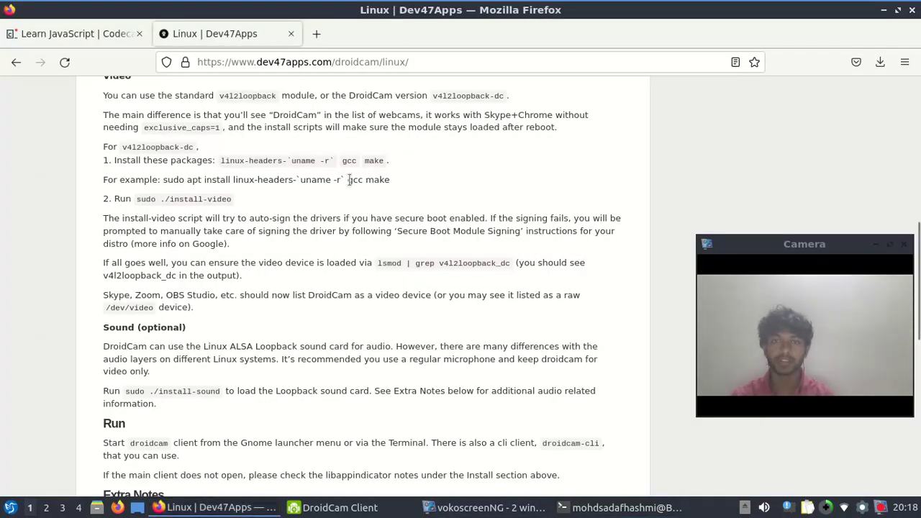
scroll(290, 211, "down", 2)
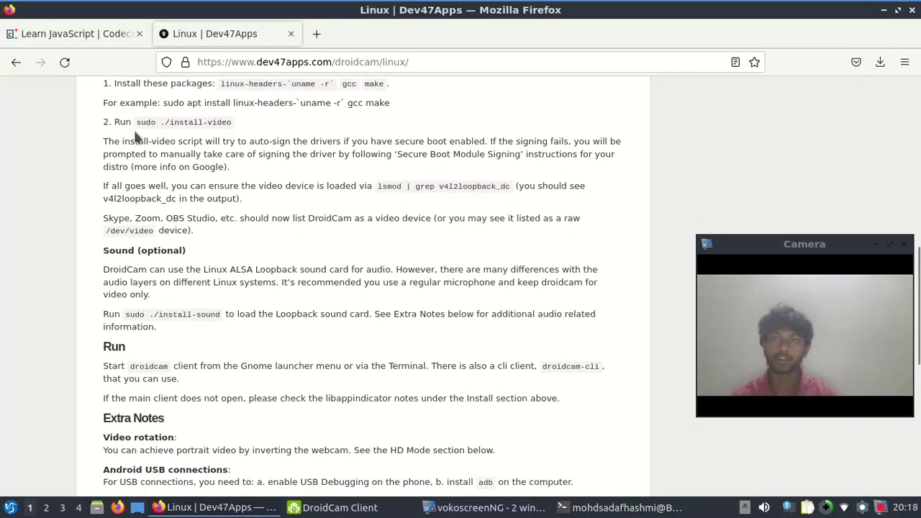
left_click_drag(137, 122, 232, 123)
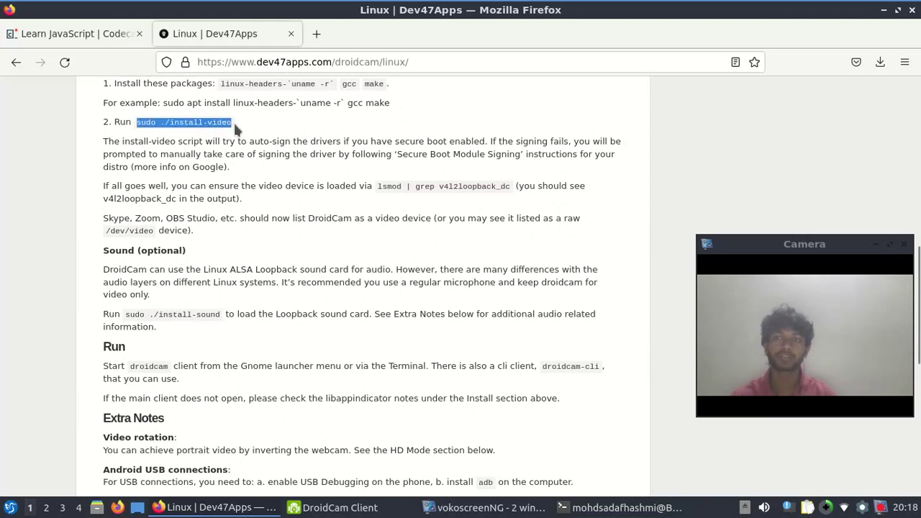
right_click(233, 122)
left_click(251, 133)
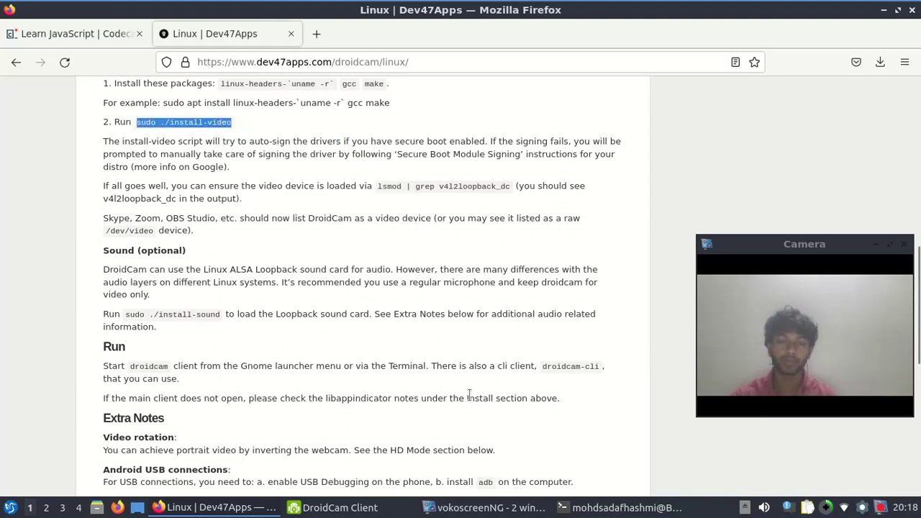
left_click(622, 507)
key("ctrl+shift+v")
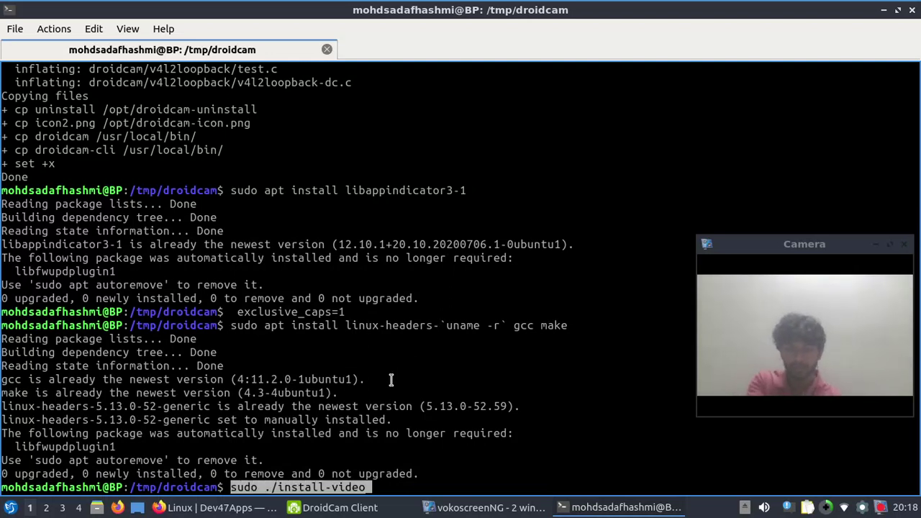
key("BackSpace")
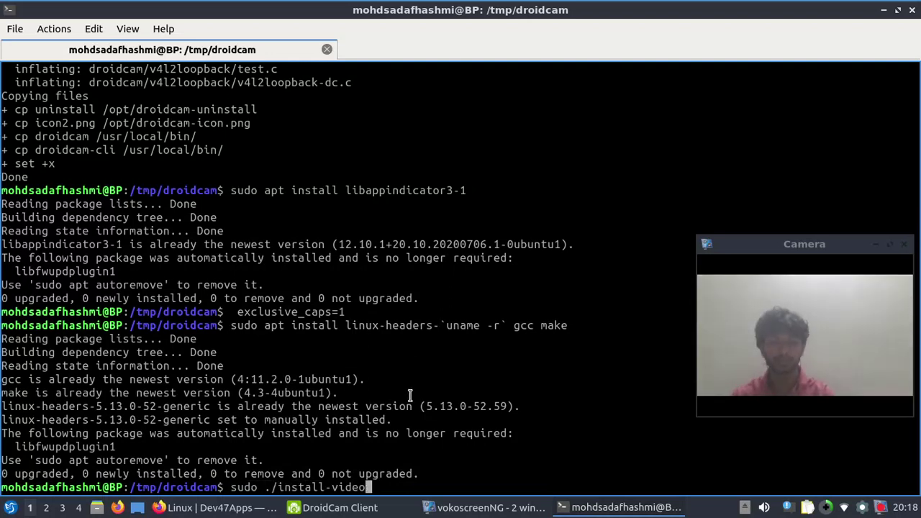
key("Return")
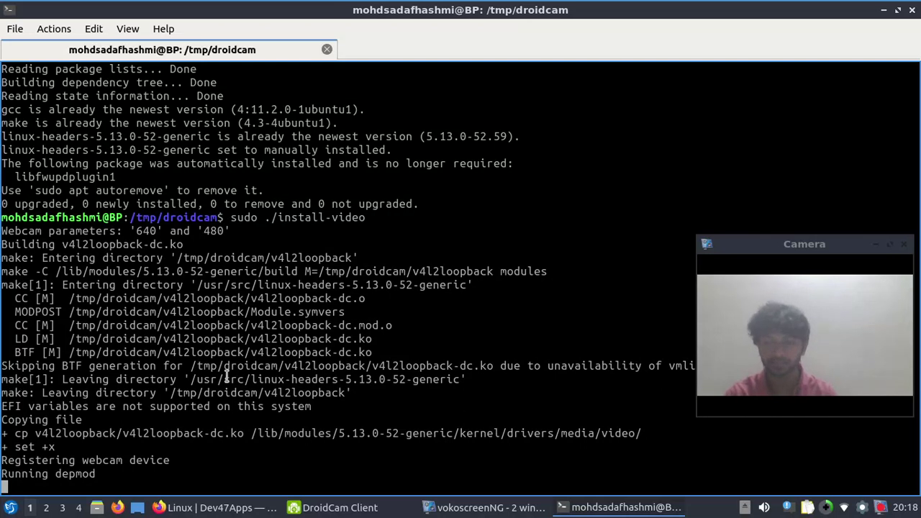
While the driver builds, search the application launcher for 'ter', then close it
left_click(10, 508)
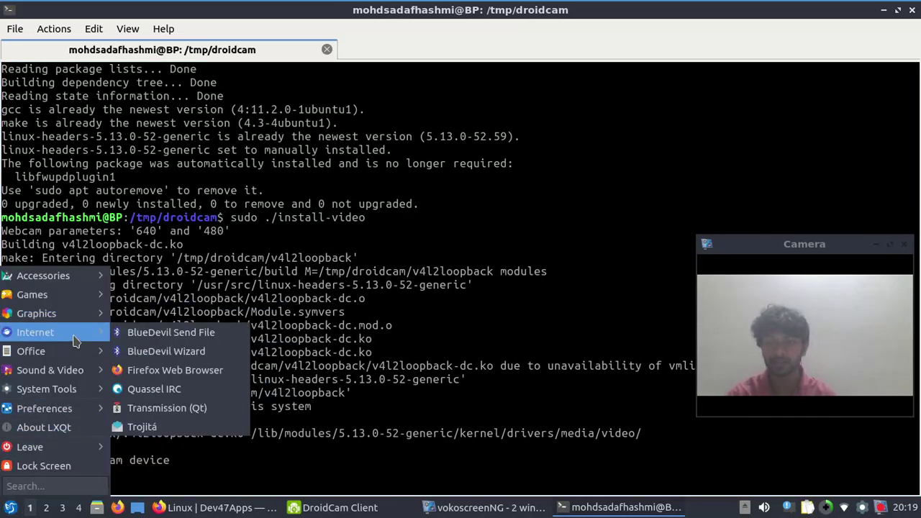
mouse_move(71, 373)
mouse_move(99, 279)
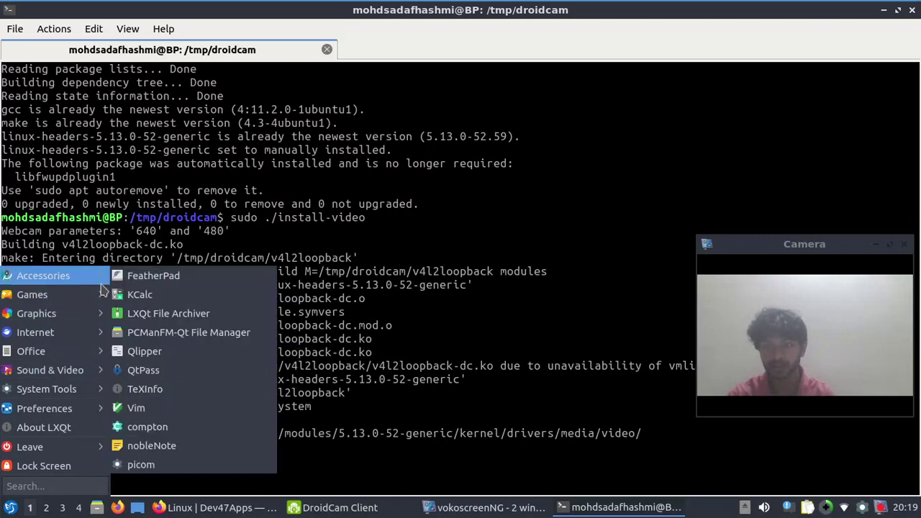
mouse_move(56, 396)
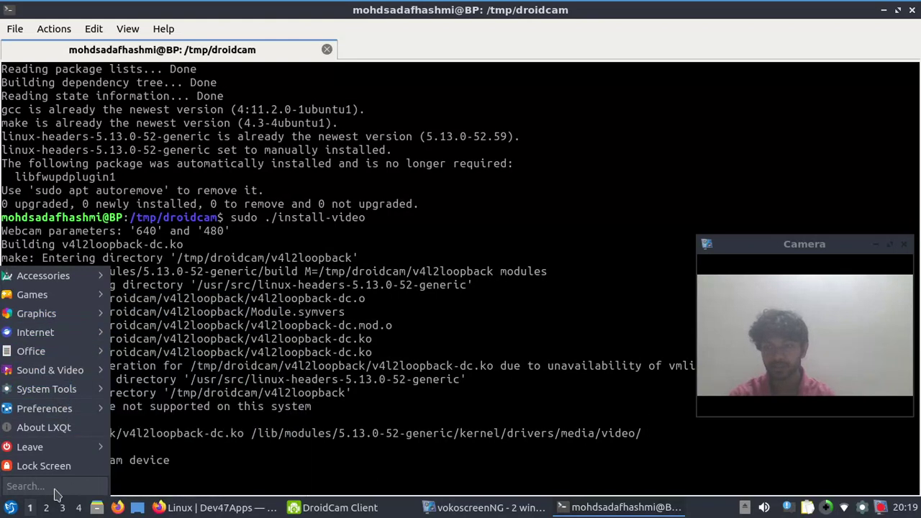
type("term")
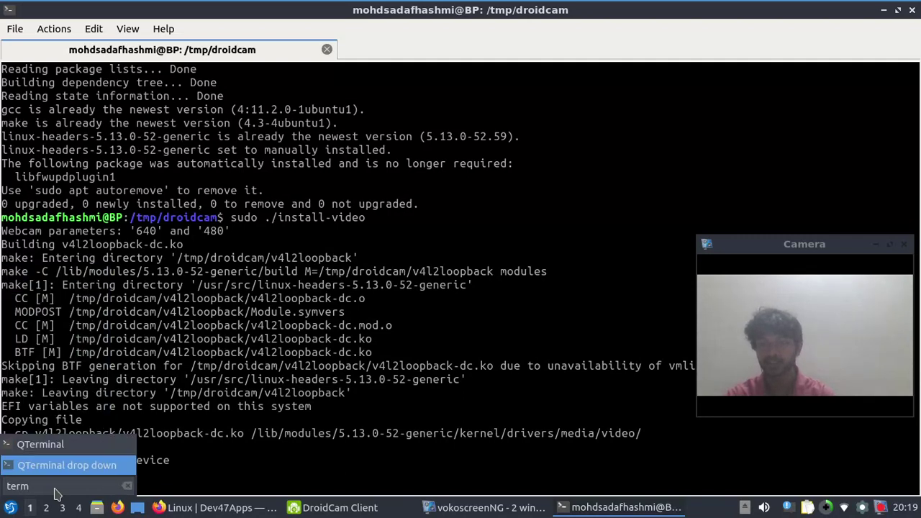
left_click(117, 371)
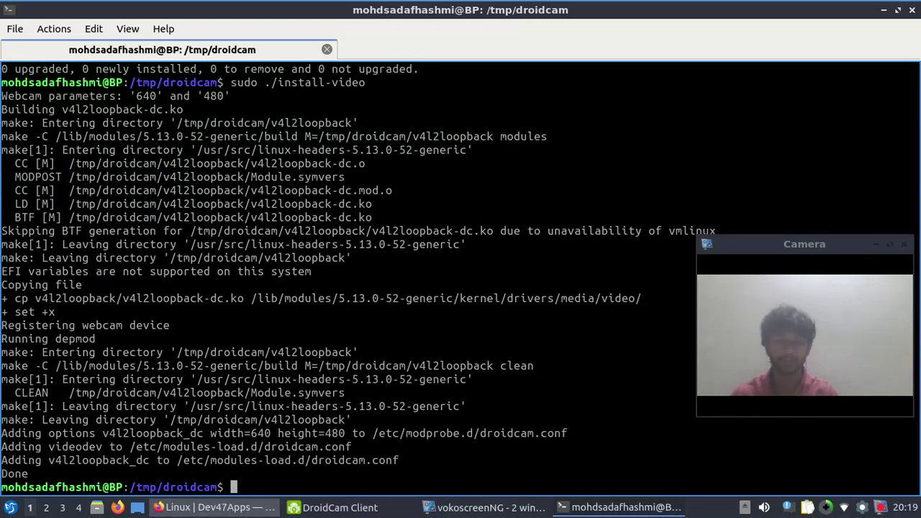
Copy 'lsmod | grep v4l2loopback_dc' from the DroidCam page and run it to confirm the module is loaded
left_click(216, 507)
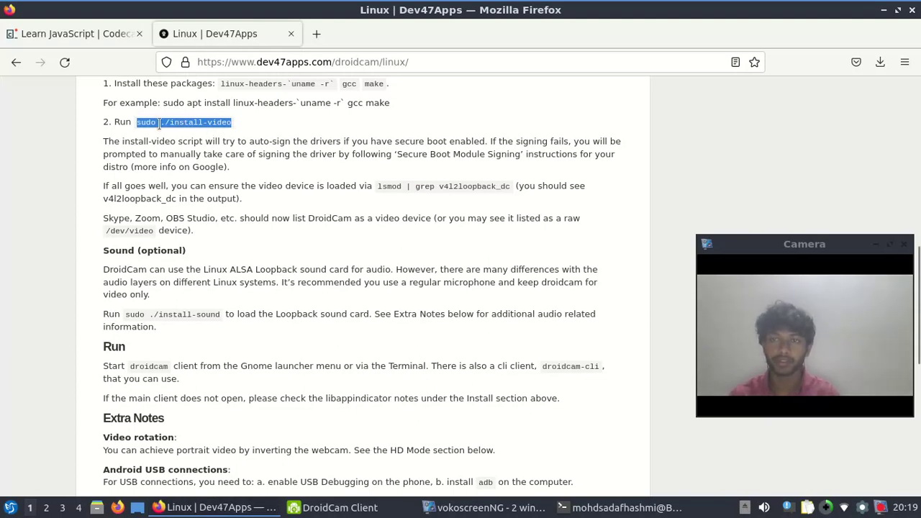
left_click(342, 226)
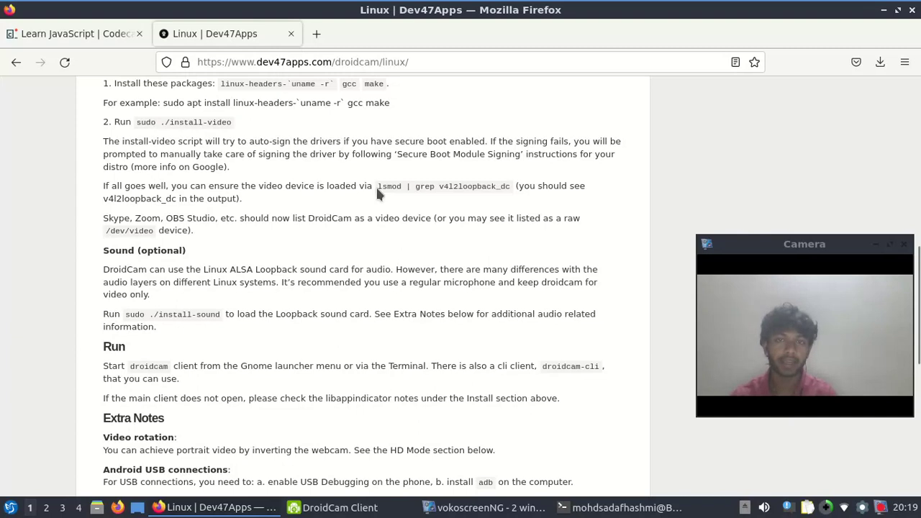
left_click_drag(375, 184, 512, 191)
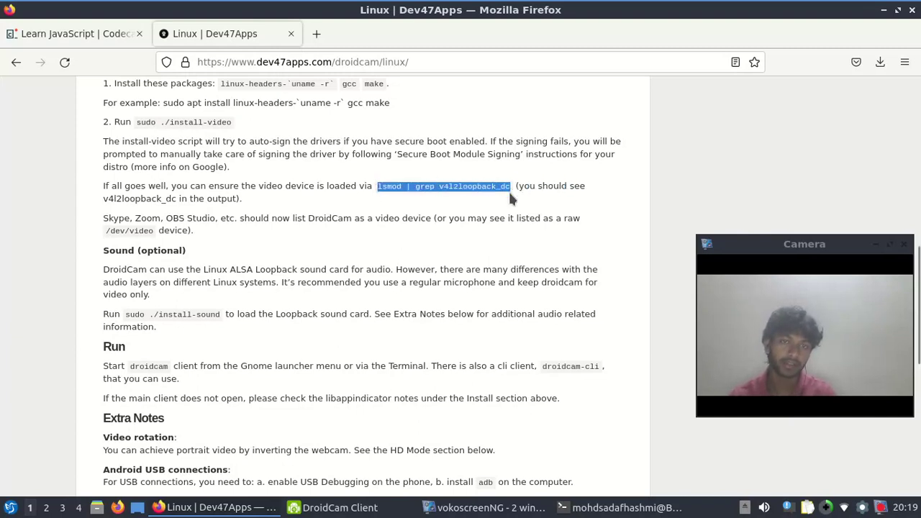
right_click(508, 185)
left_click(539, 189)
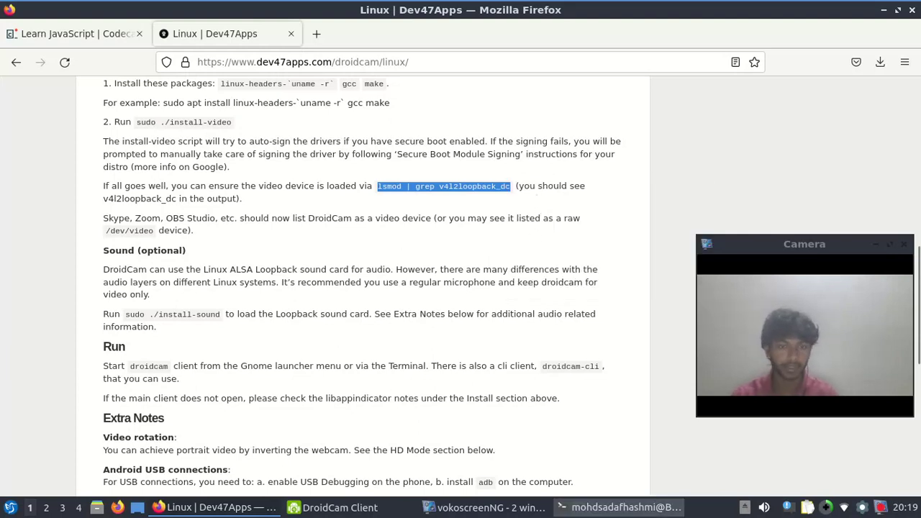
left_click(619, 507)
right_click(346, 474)
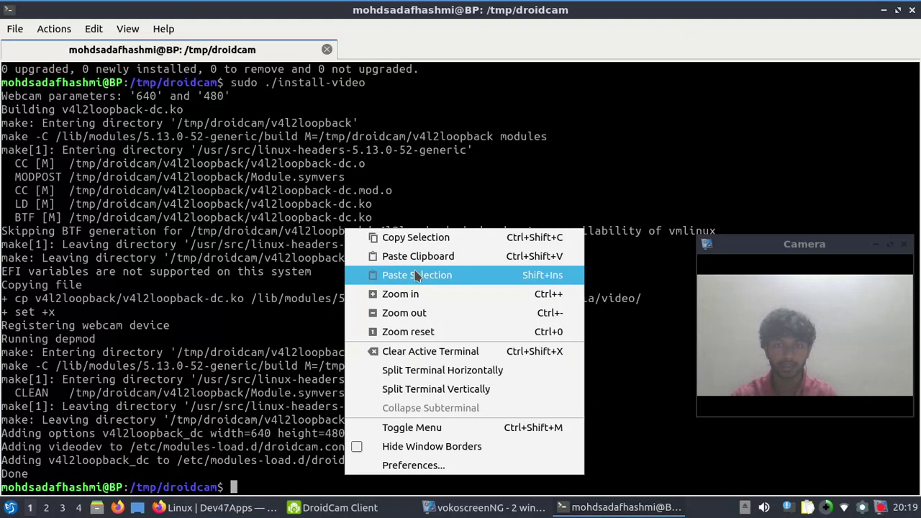
left_click(311, 470)
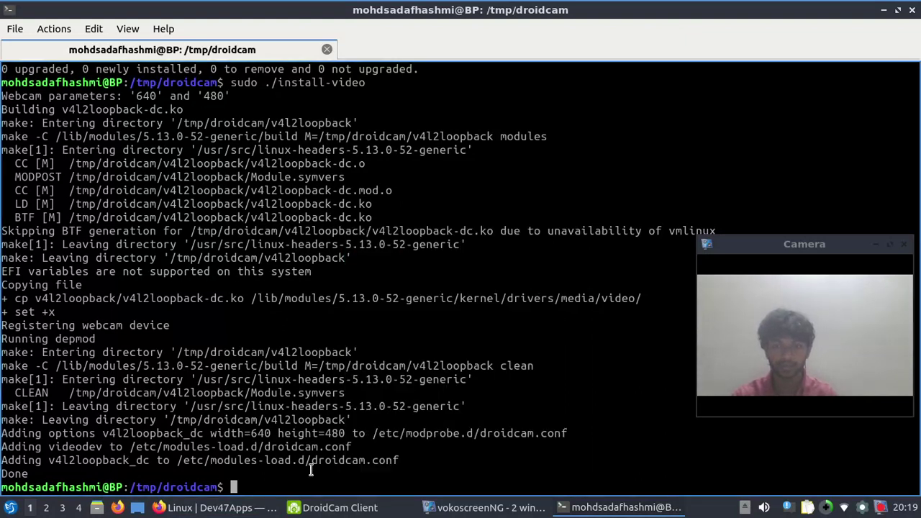
key("ctrl+shift+v")
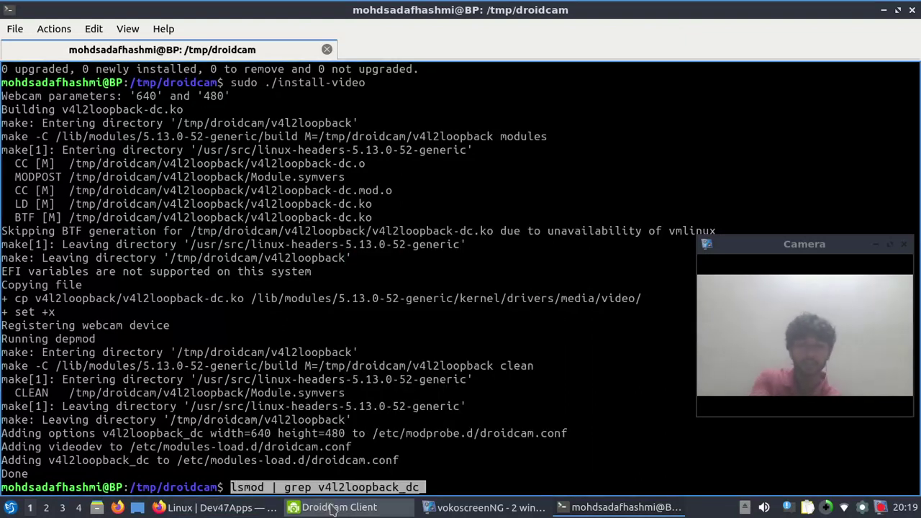
key("Return")
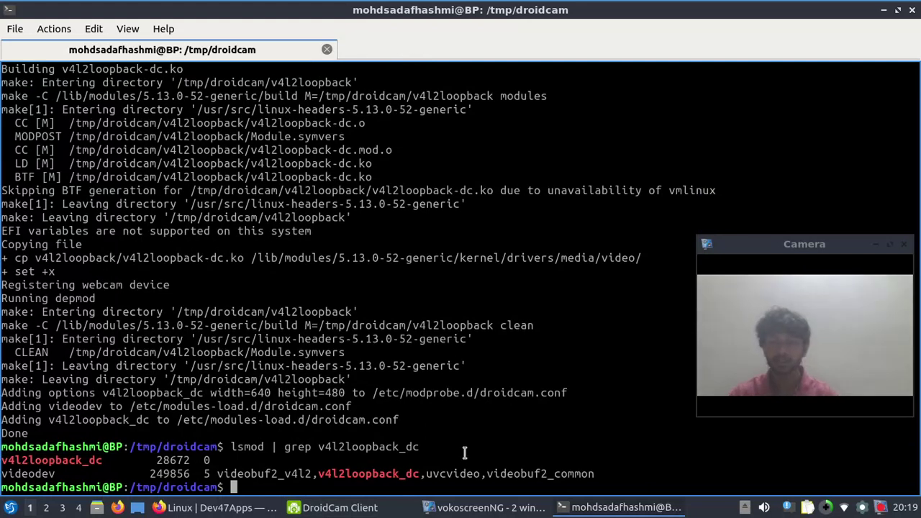
double_click(357, 474)
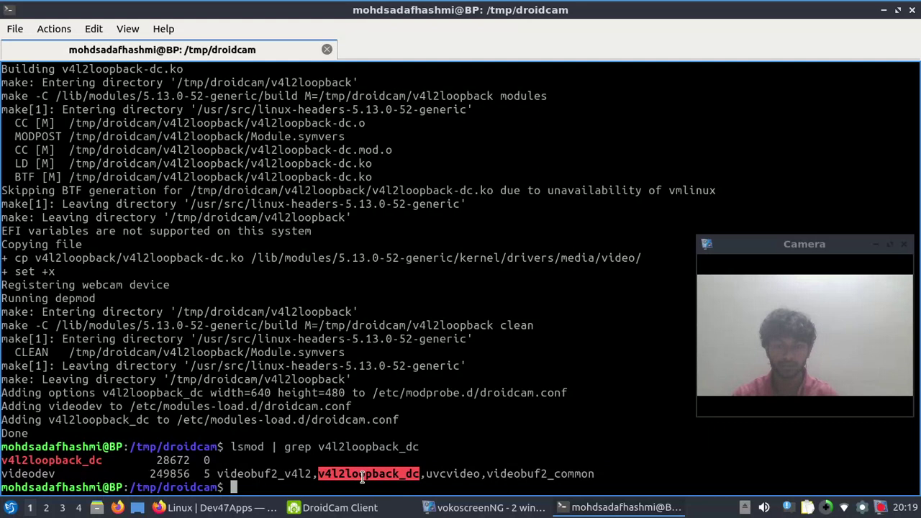
Paste /dev/video from the page into the shell and run it, which reports no such file or directory
left_click(216, 507)
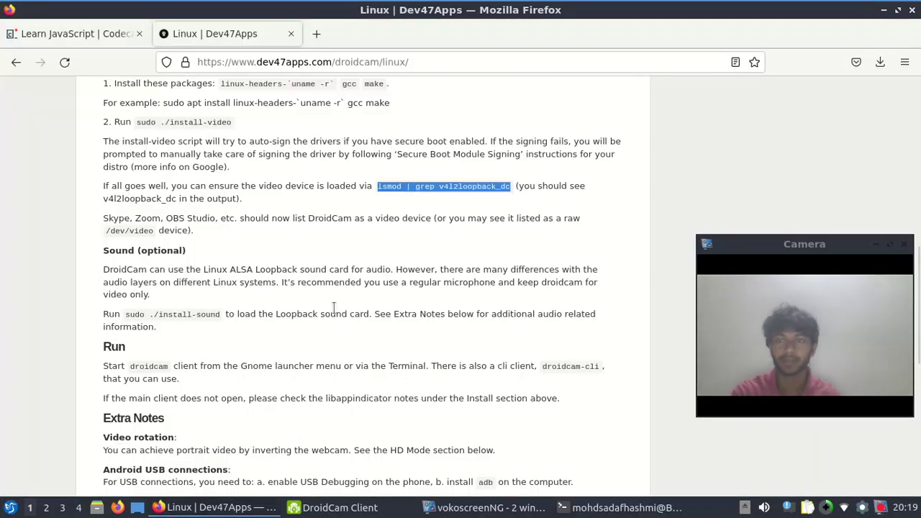
scroll(333, 307, "down", 1)
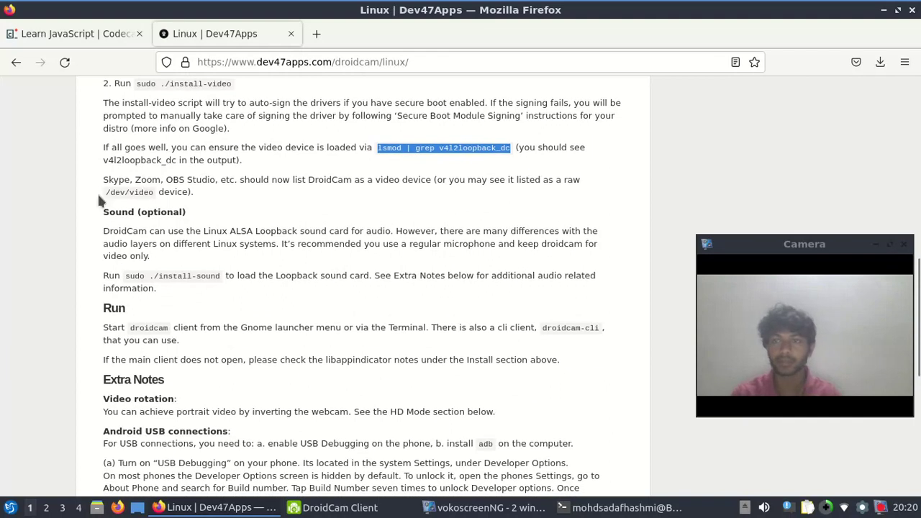
left_click_drag(105, 193, 152, 193)
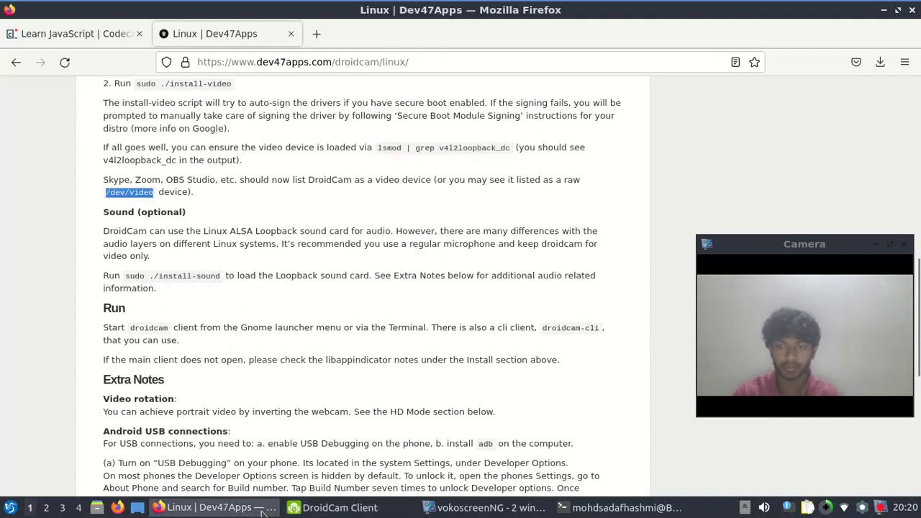
left_click(429, 508)
left_click(618, 507)
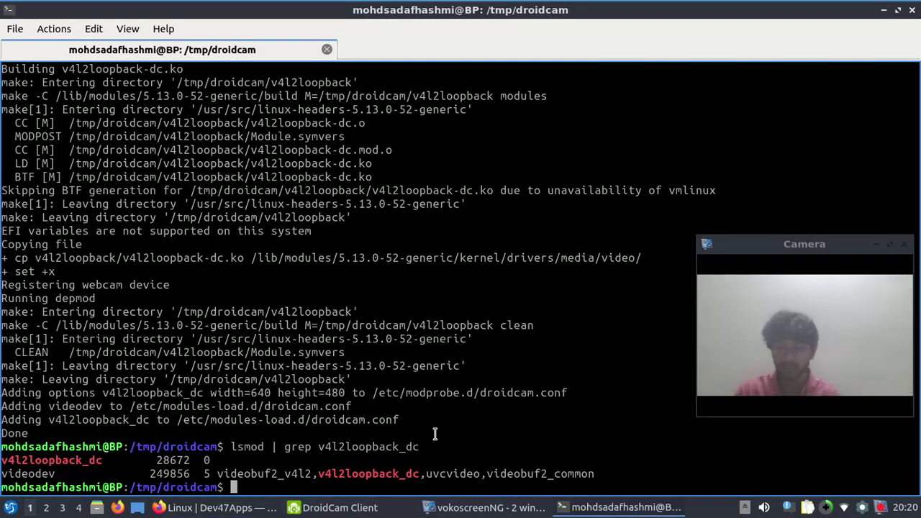
middle_click(423, 458)
key("Return")
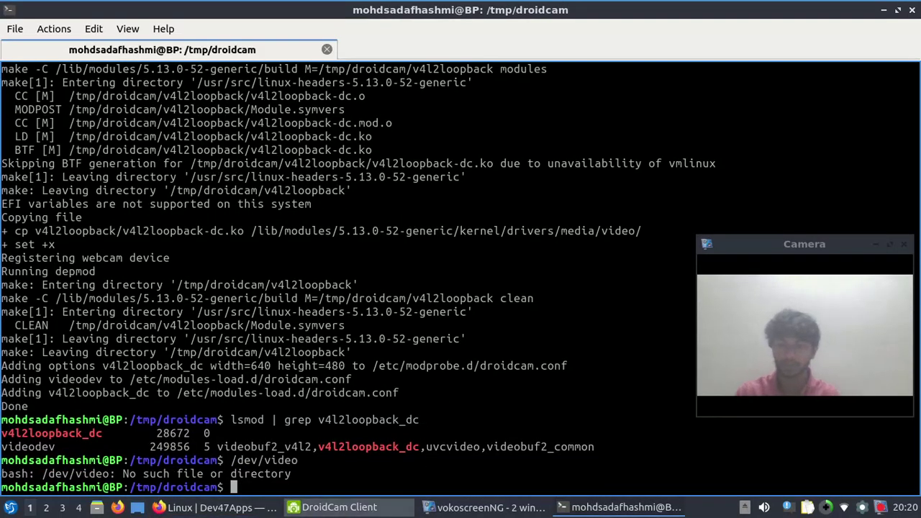
Select the 'sudo ./install-sound' command on the DroidCam instructions page
left_click(216, 507)
scroll(273, 333, "down", 1)
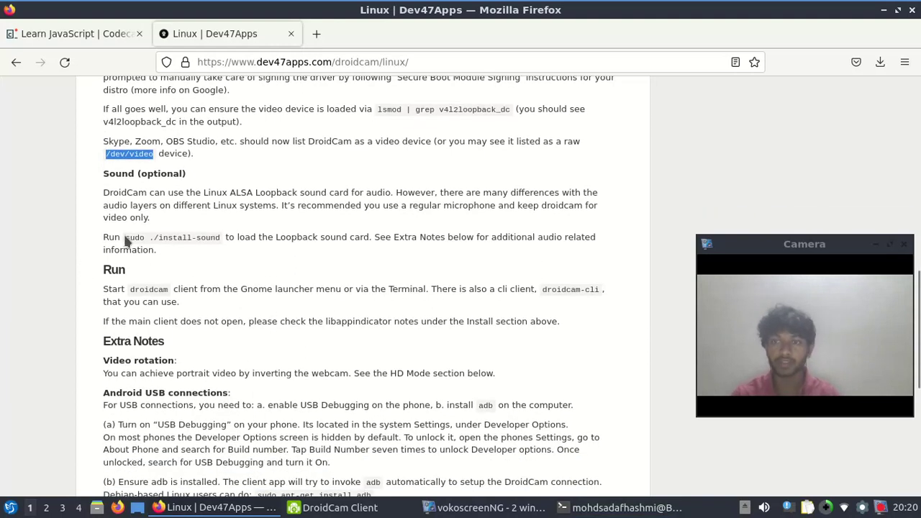
left_click_drag(126, 242, 213, 236)
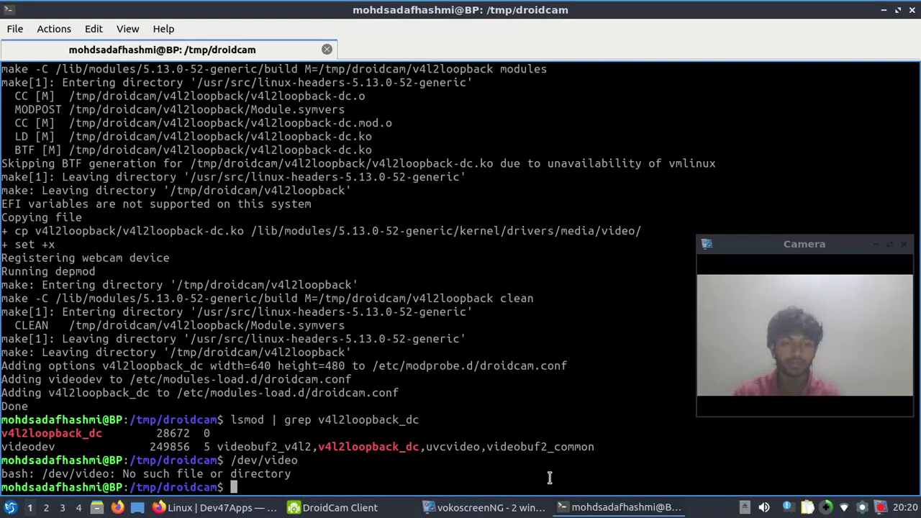
Run the copied 'sudo ./install-sound' command in the terminal
left_click(618, 507)
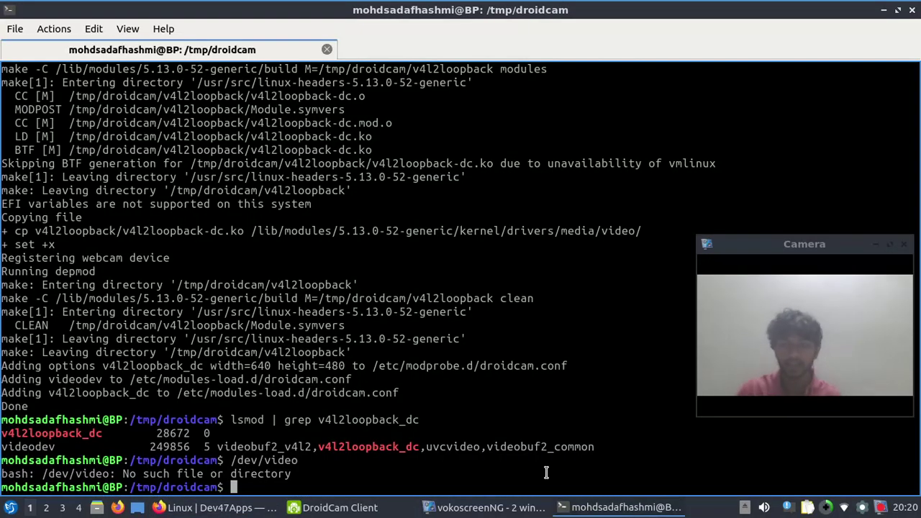
key("ctrl+shift+v")
key("Return")
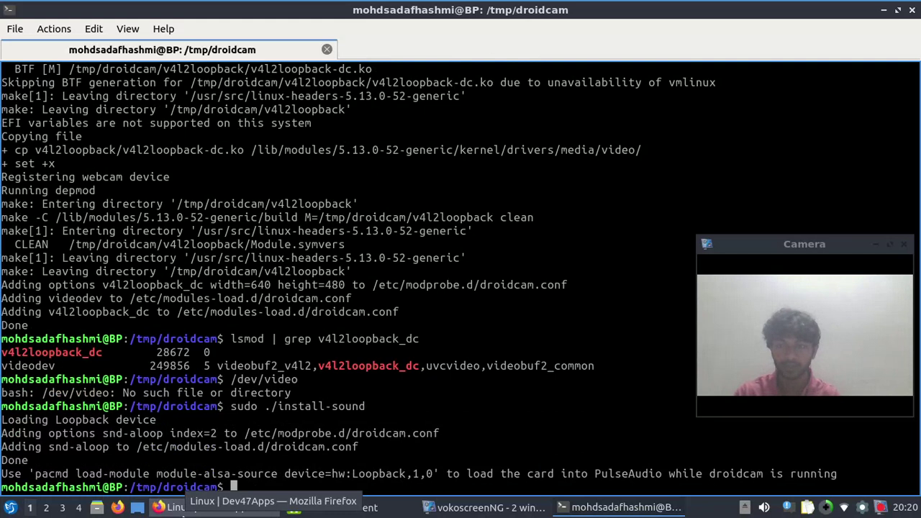
Copy droidcam-cli from the page and run it to see its usage help
left_click(180, 508)
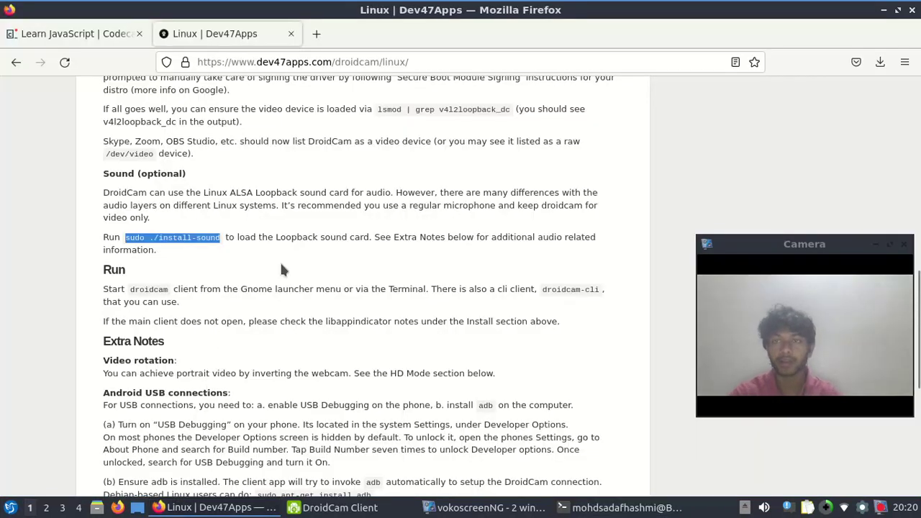
scroll(281, 269, "down", 2)
left_click(541, 218)
left_click_drag(540, 218, 605, 214)
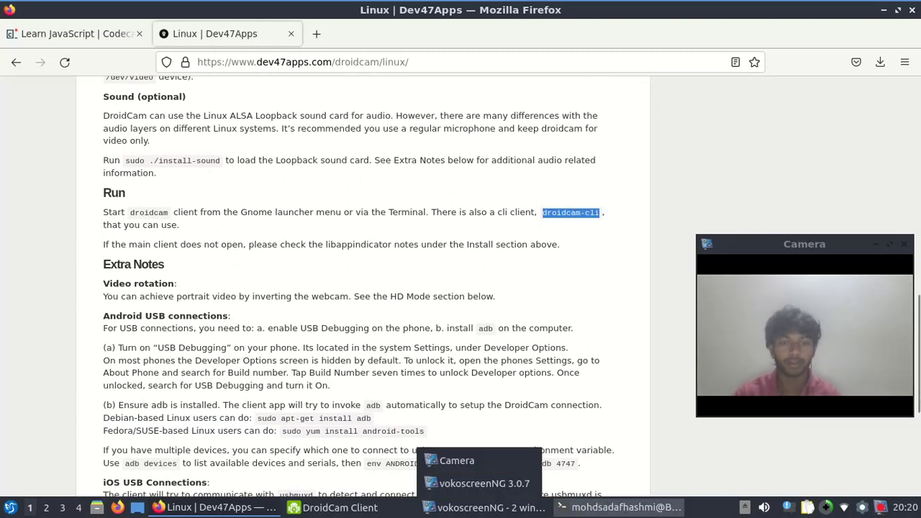
left_click(622, 508)
key("ctrl+shift+v")
key("Return")
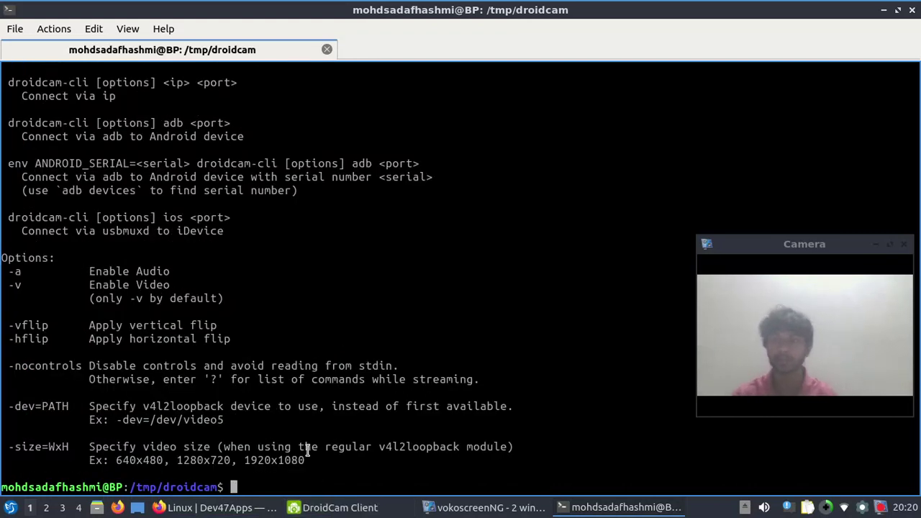
Launch the DroidCam client with 'droidcam', move its window aside, close it, and return to the instructions page
triple_click(266, 481)
left_click(263, 487)
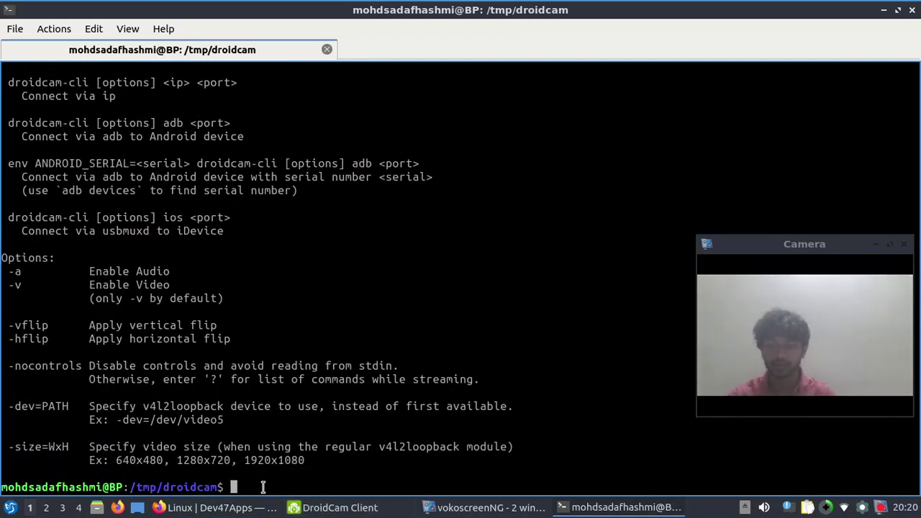
type("droidcam")
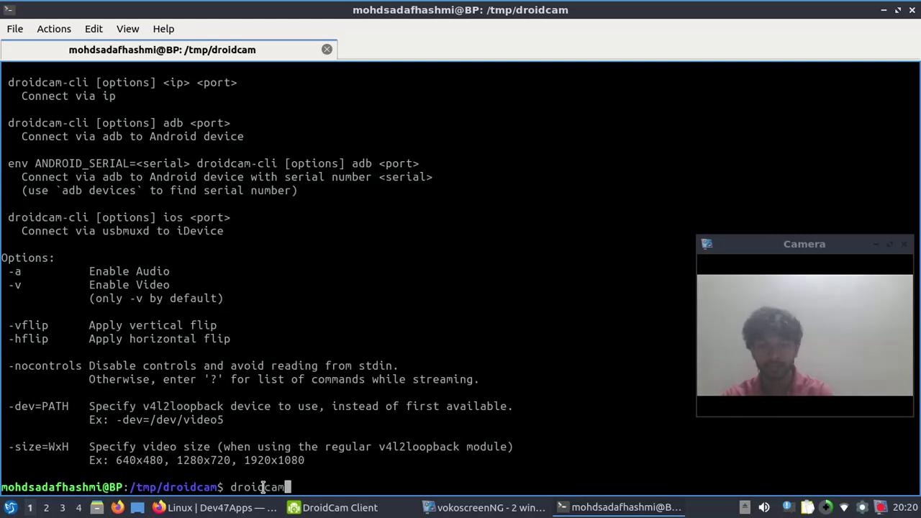
key("Return")
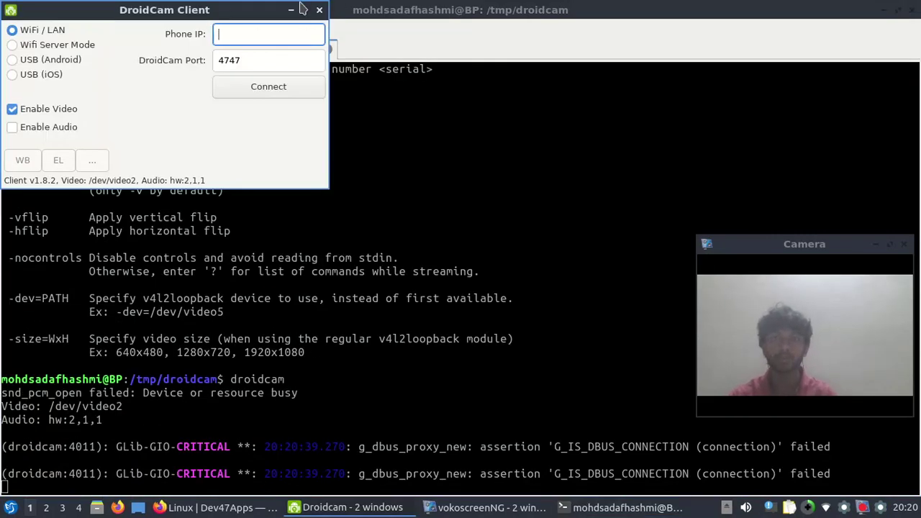
left_click_drag(206, 15, 271, 82)
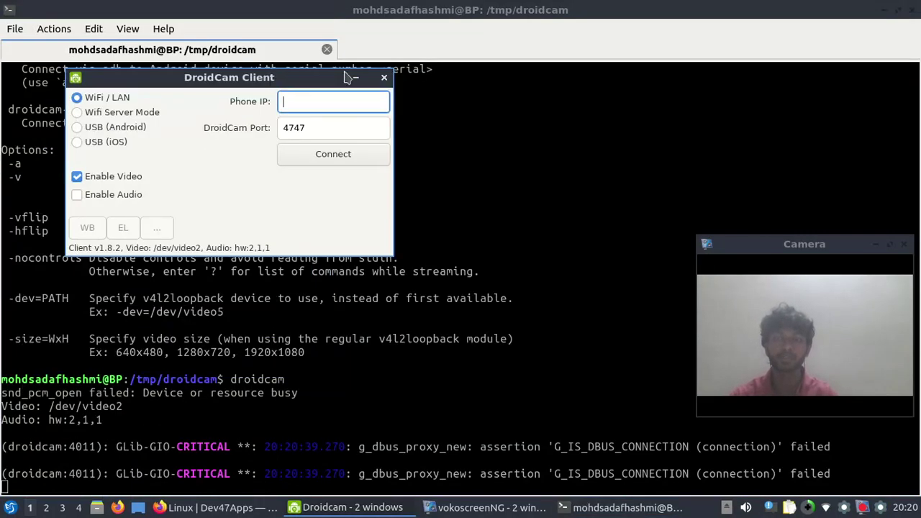
left_click(383, 77)
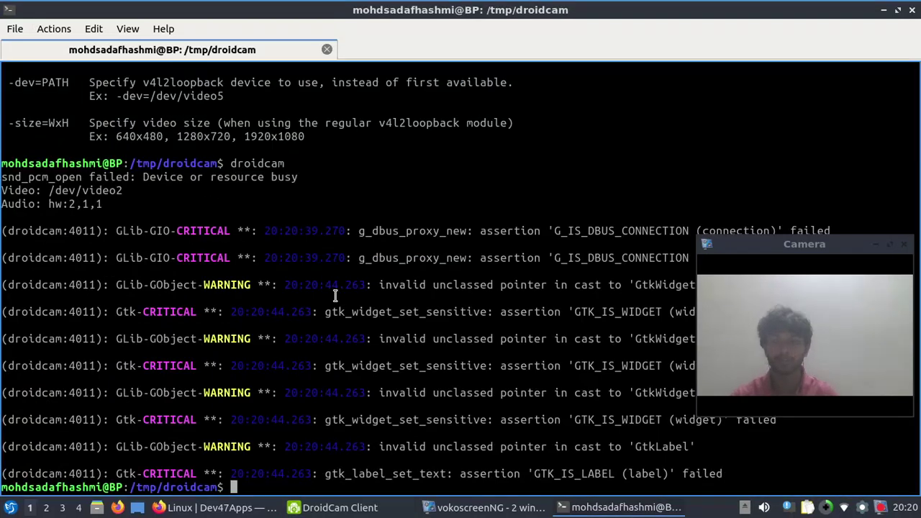
left_click(216, 507)
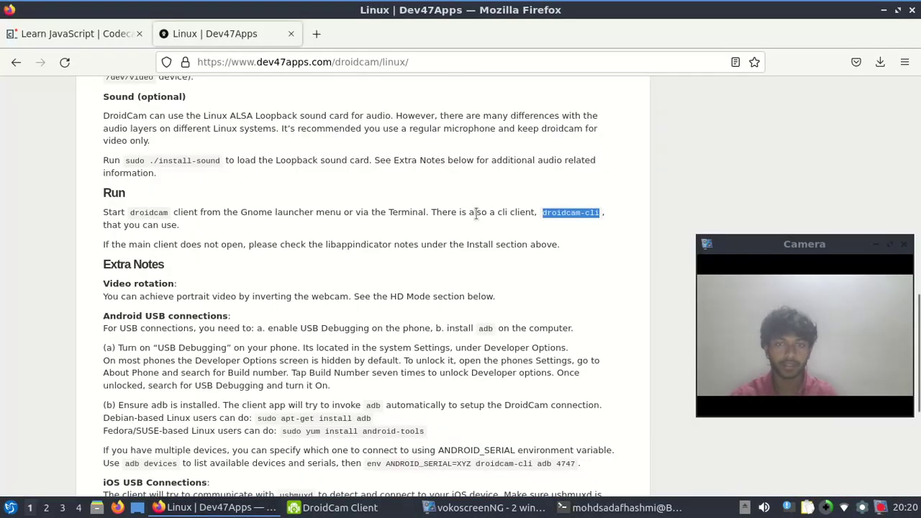
Run adb in the terminal to check that it is installed
scroll(475, 214, "down", 5)
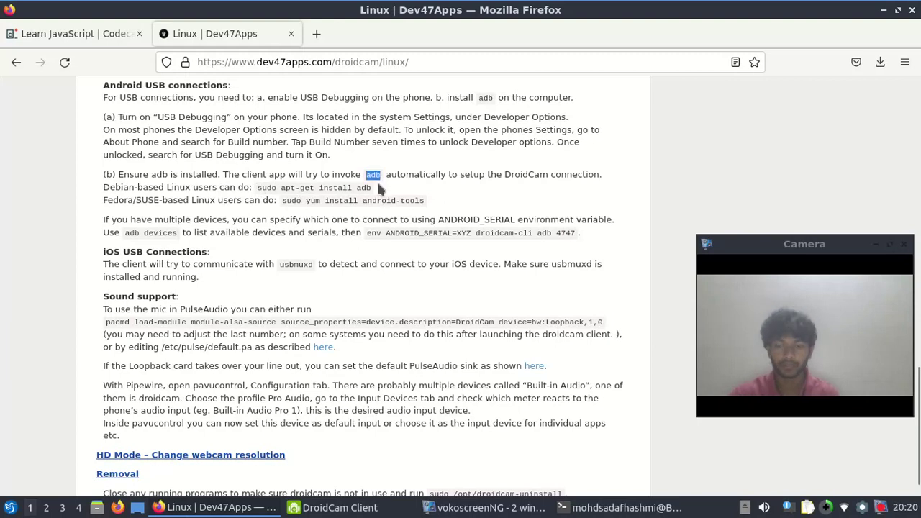
left_click(618, 507)
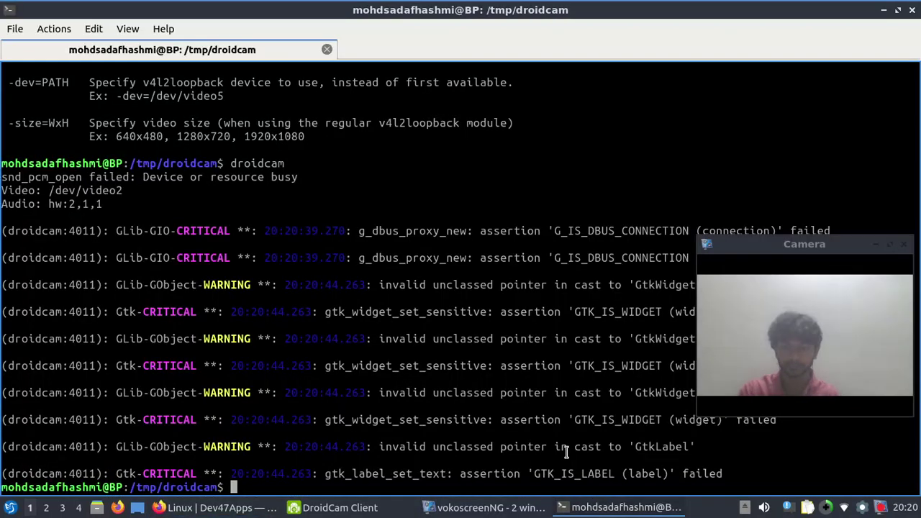
type("adb")
key("Return")
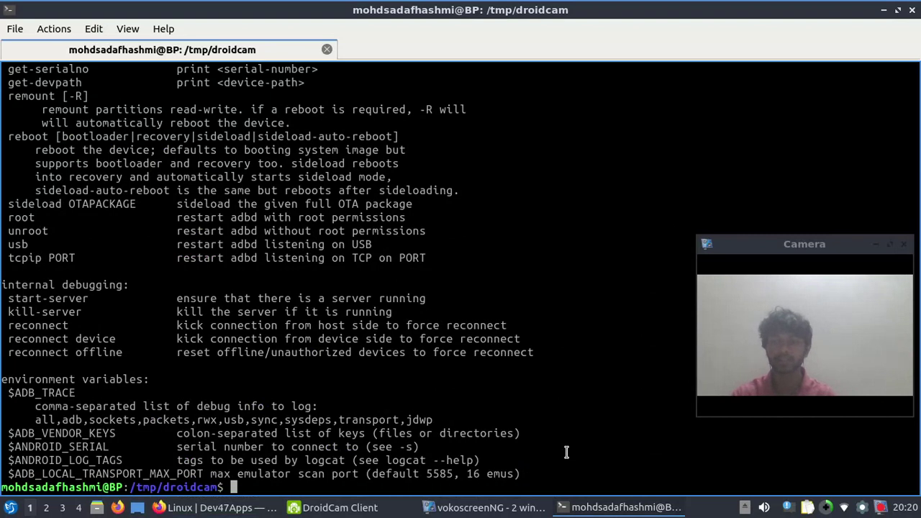
Run 'sudo apt-get install adb', which reports adb is already the newest version
left_click(215, 507)
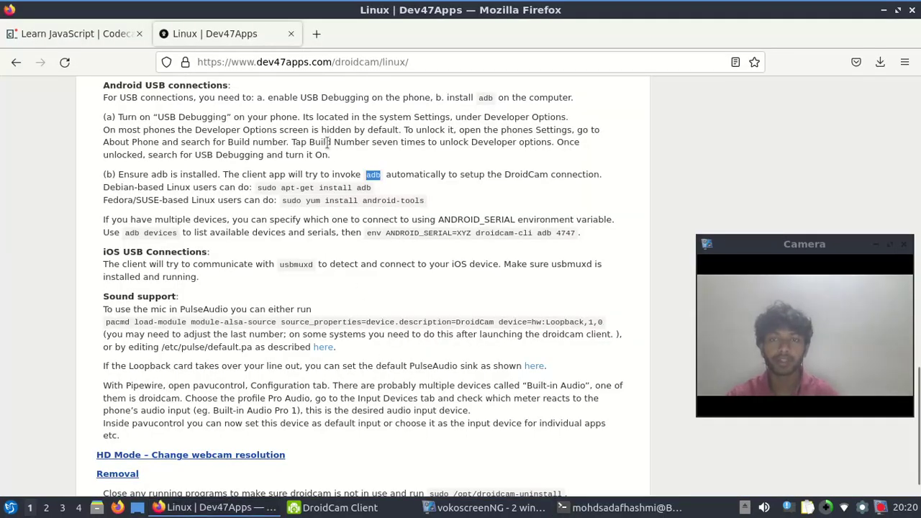
triple_click(291, 187)
double_click(295, 187)
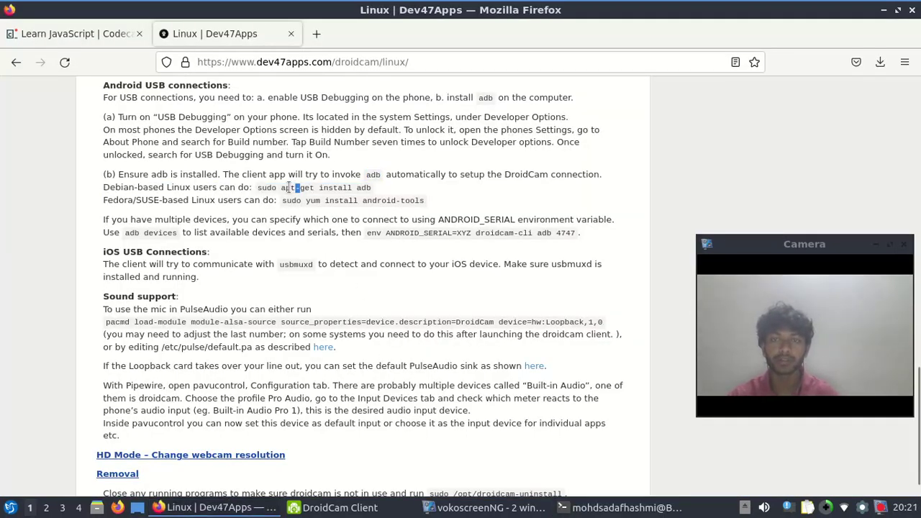
left_click_drag(257, 187, 372, 192)
key("ctrl+c")
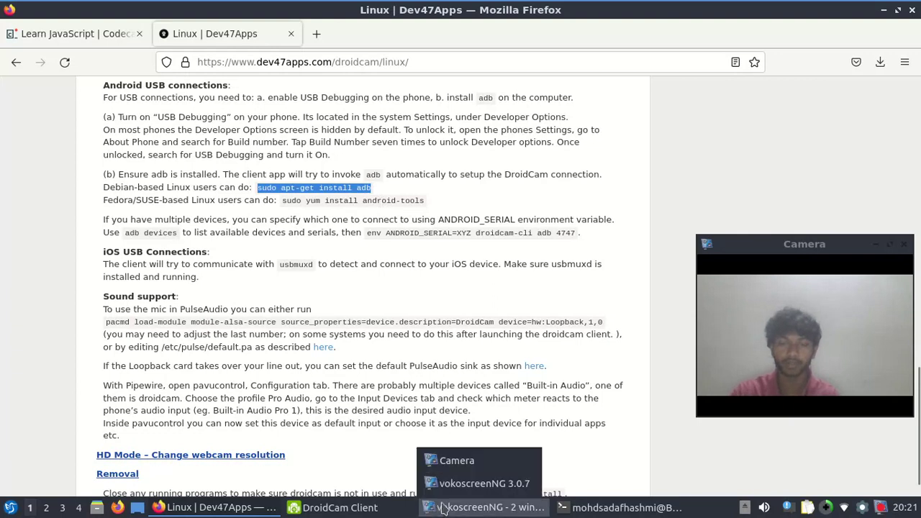
left_click(216, 507)
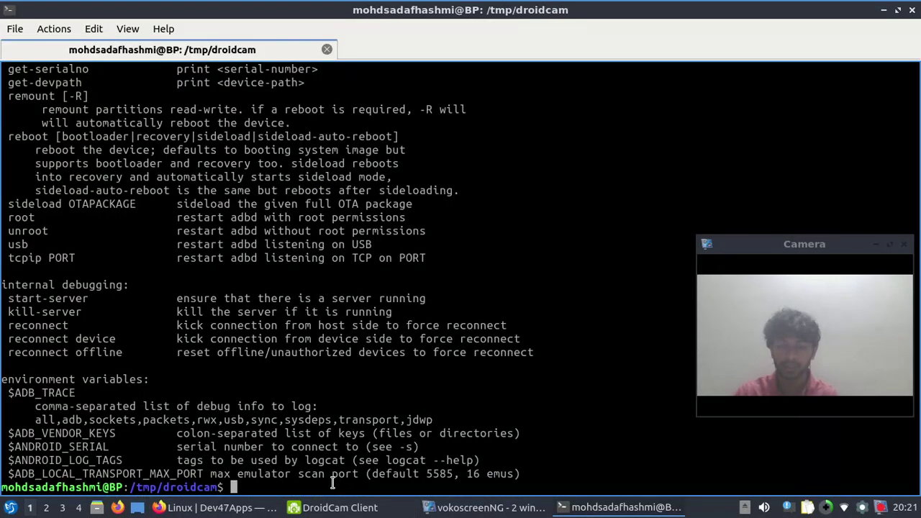
middle_click(332, 483)
key("Return")
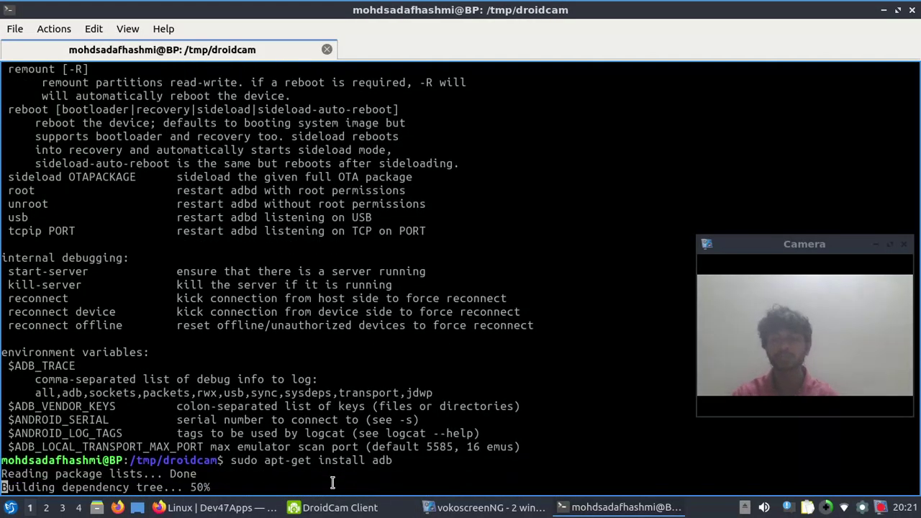
Run 'adb devices' to list the one attached Android device
left_click(216, 507)
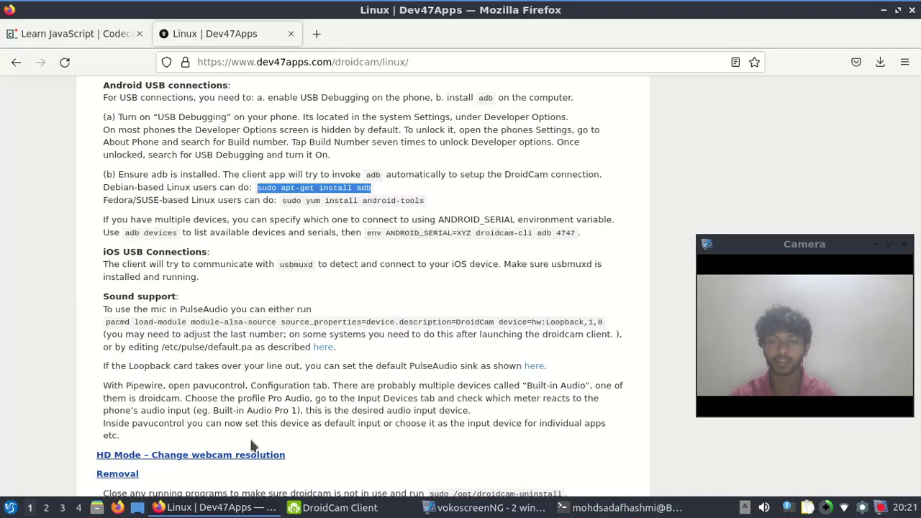
left_click(151, 236)
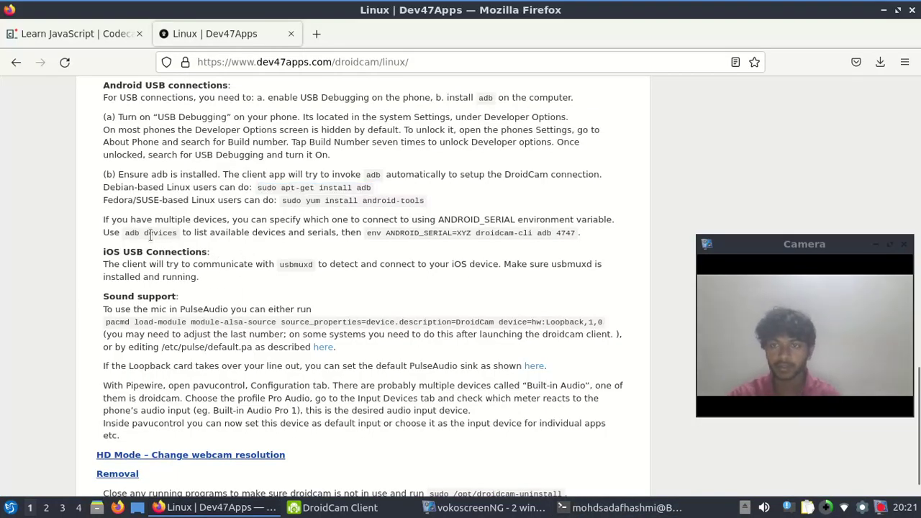
left_click_drag(124, 234, 180, 237)
key("ctrl+c")
left_click(130, 236)
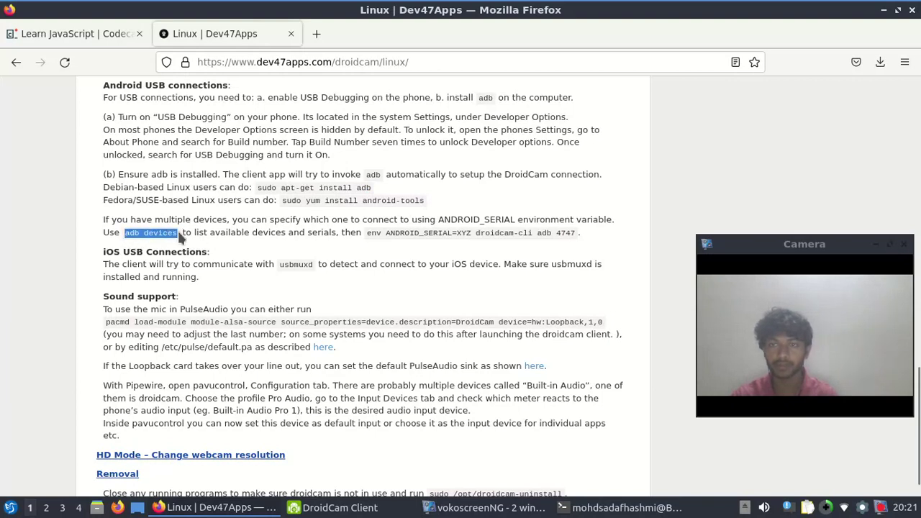
left_click(622, 507)
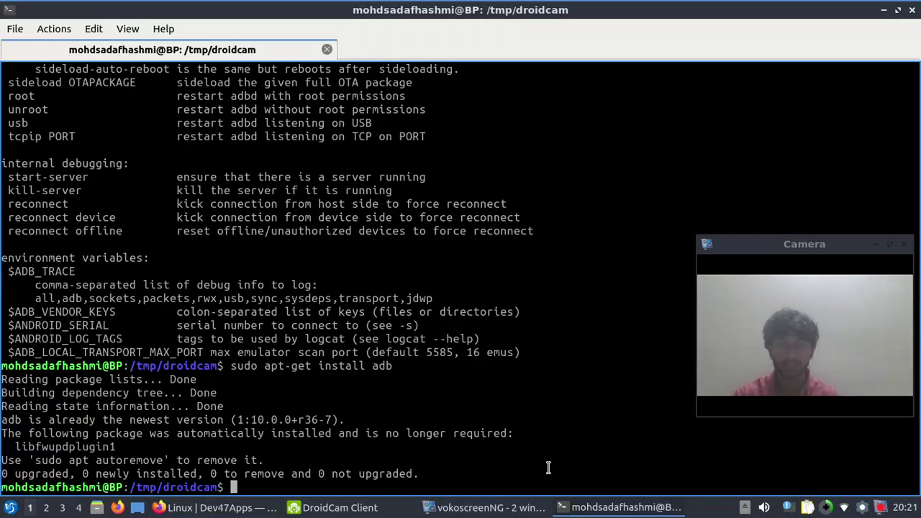
middle_click(543, 467)
key("Return")
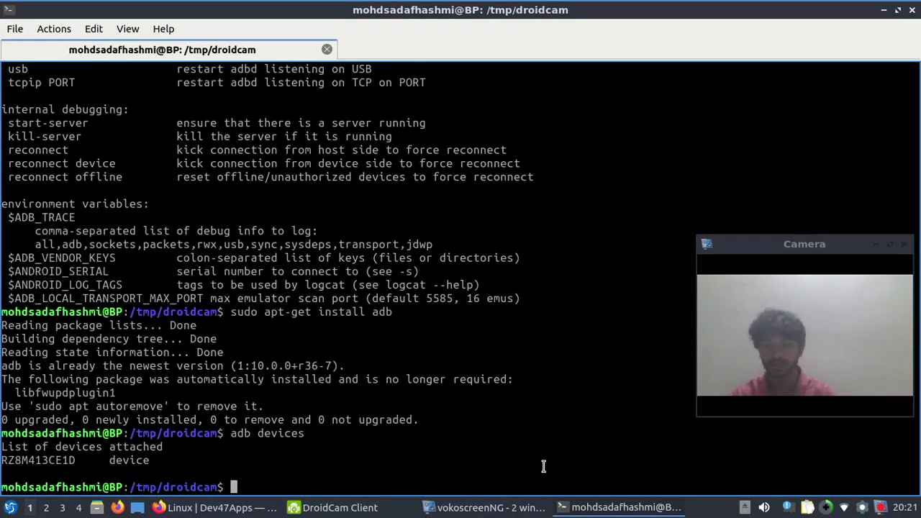
Run 'env ANDROID_SERIAL=XYZ droidcam-cli adb 4747', which fails with device 'XYZ' not found
left_click(216, 507)
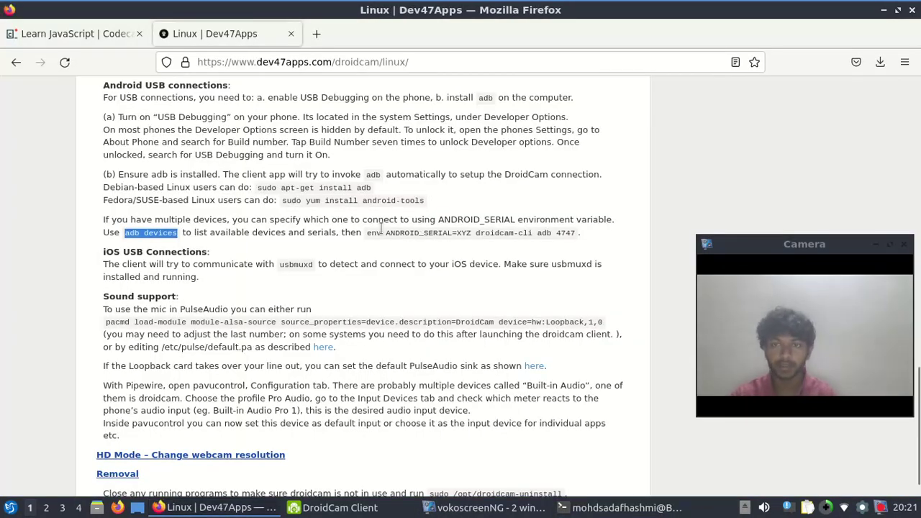
left_click_drag(364, 233, 579, 237)
key("ctrl+c")
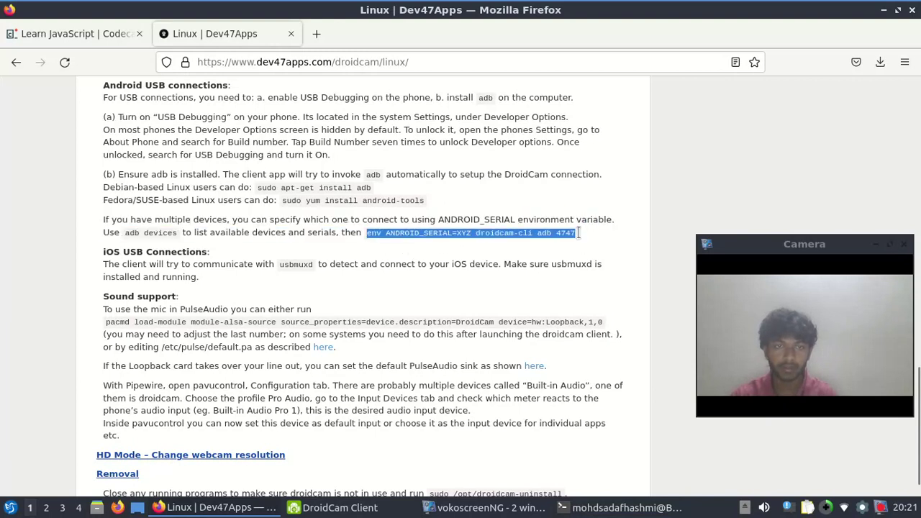
left_click(622, 507)
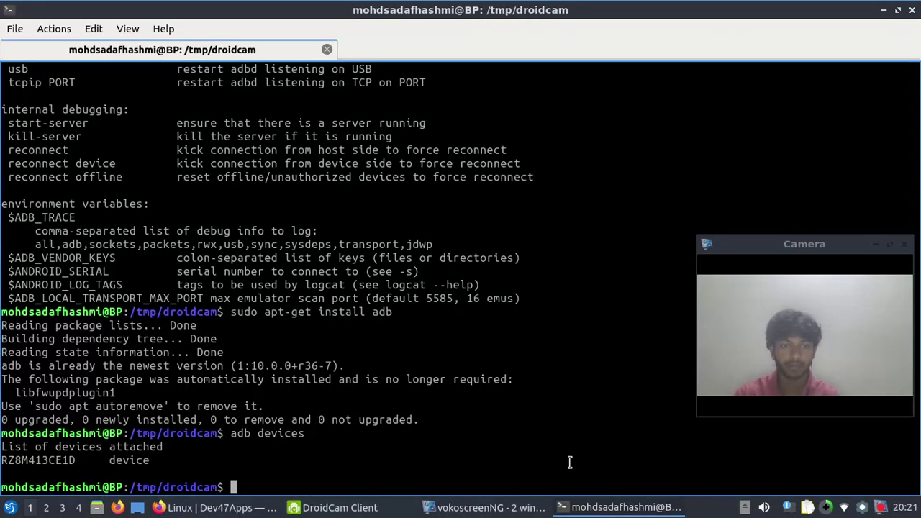
middle_click(525, 429)
key("Return")
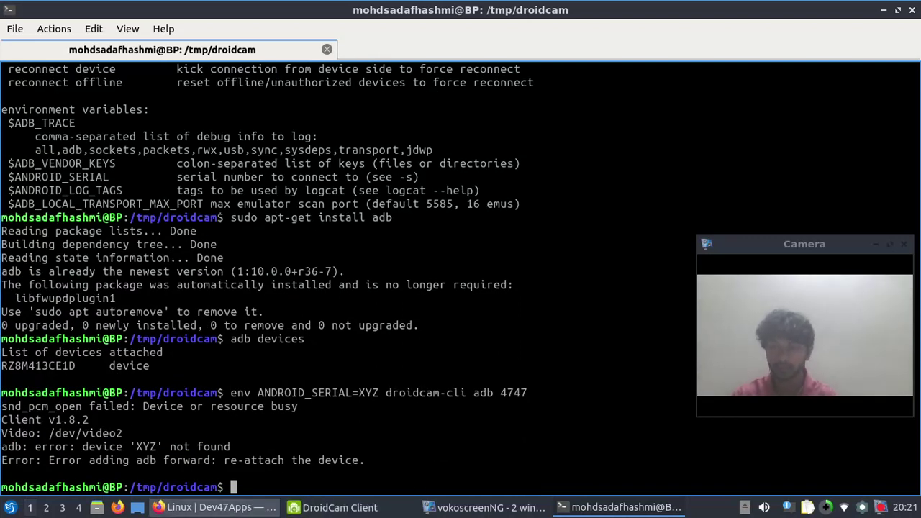
Copy the droidcam-cli command, then select usbmuxd on the page and run it in the terminal
left_click(216, 507)
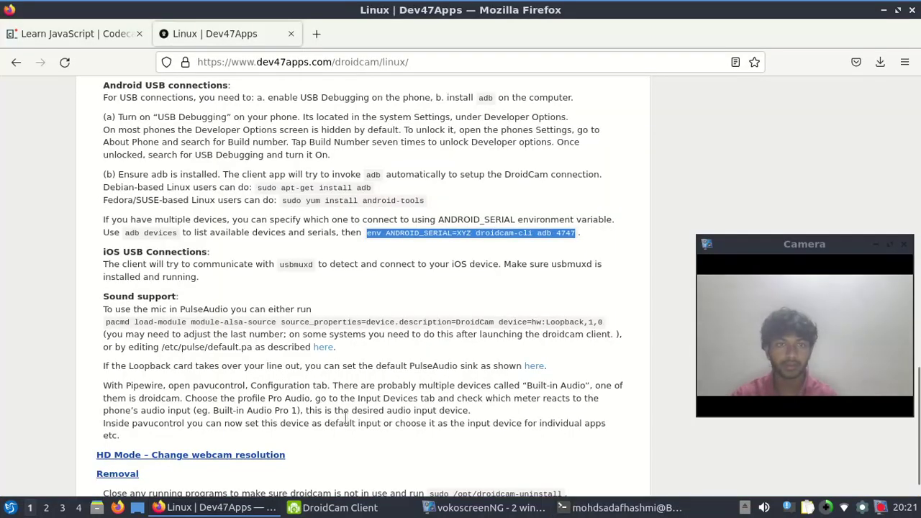
right_click(467, 233)
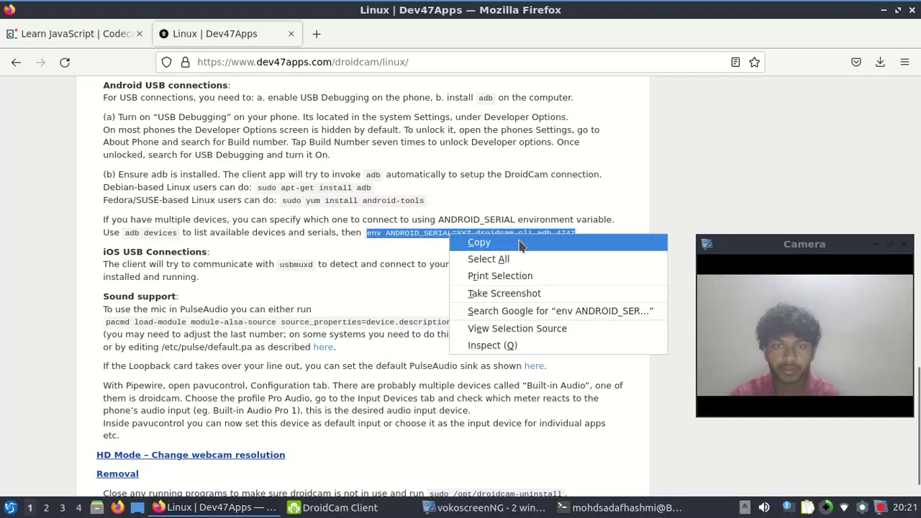
left_click(479, 243)
left_click(361, 325)
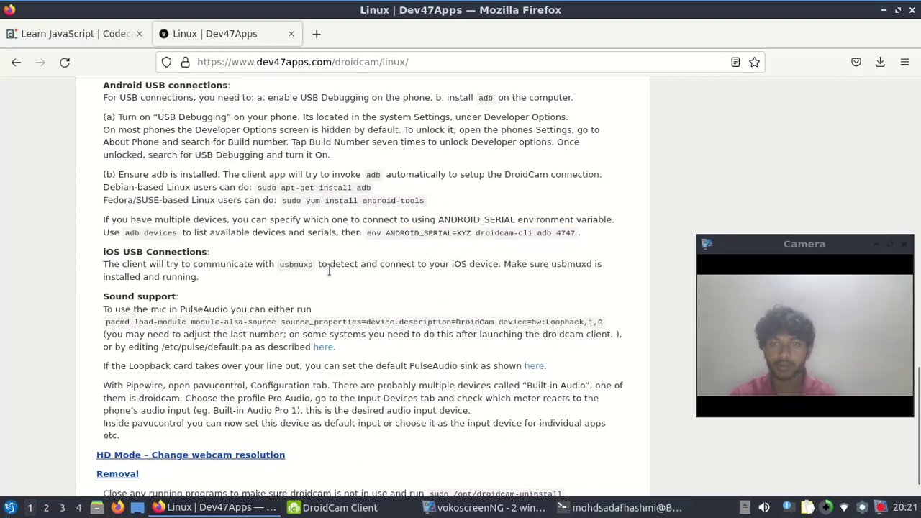
double_click(295, 265)
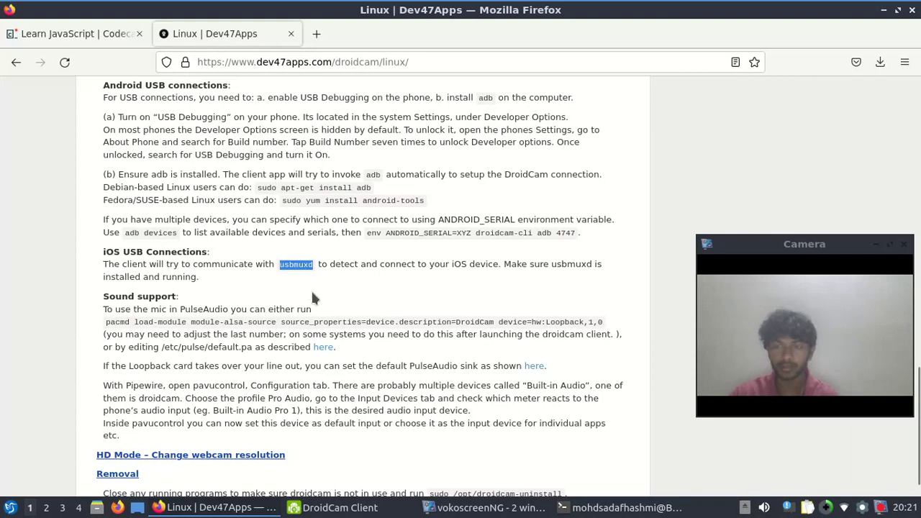
left_click(625, 507)
middle_click(560, 459)
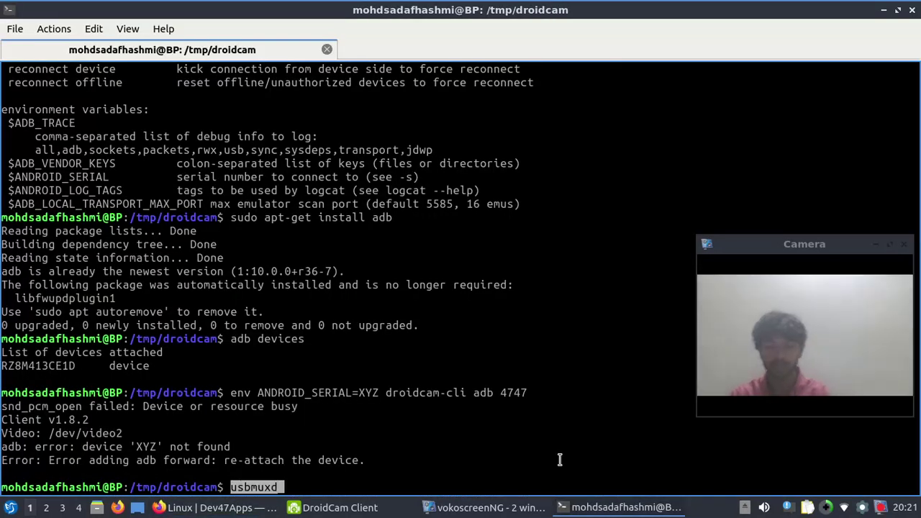
key("Return")
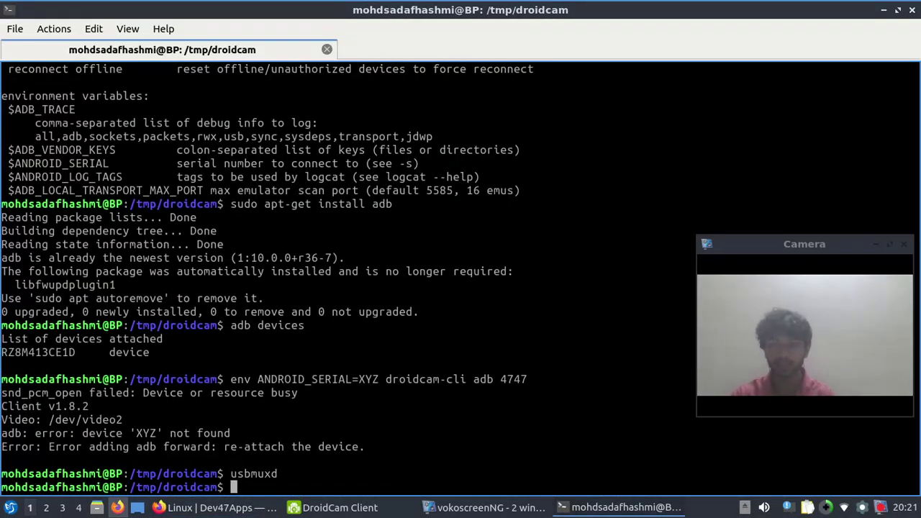
Select the full 'pacmd load-module module-alsa-source device=hw:Loopback,1,0' line and run it in the terminal
left_click(160, 507)
left_click(151, 321)
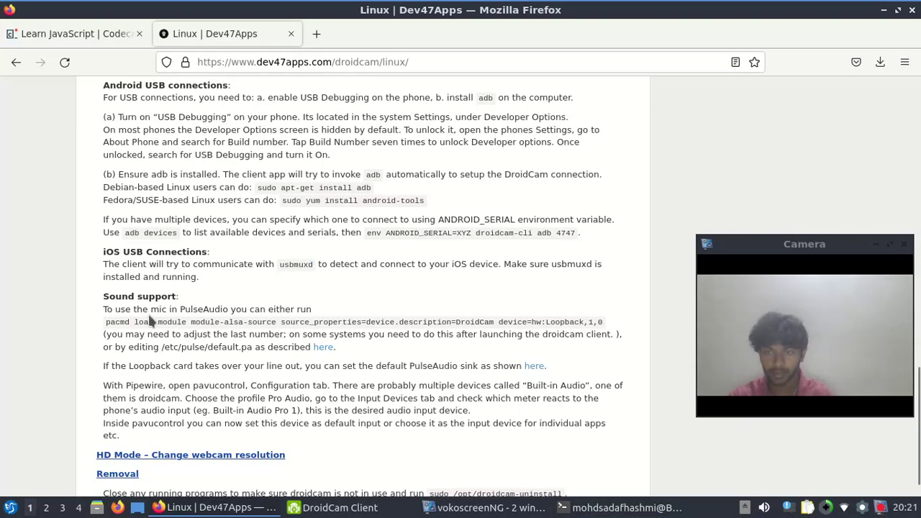
triple_click(106, 321)
double_click(106, 321)
triple_click(106, 321)
left_click(106, 321)
left_click_drag(106, 321, 611, 315)
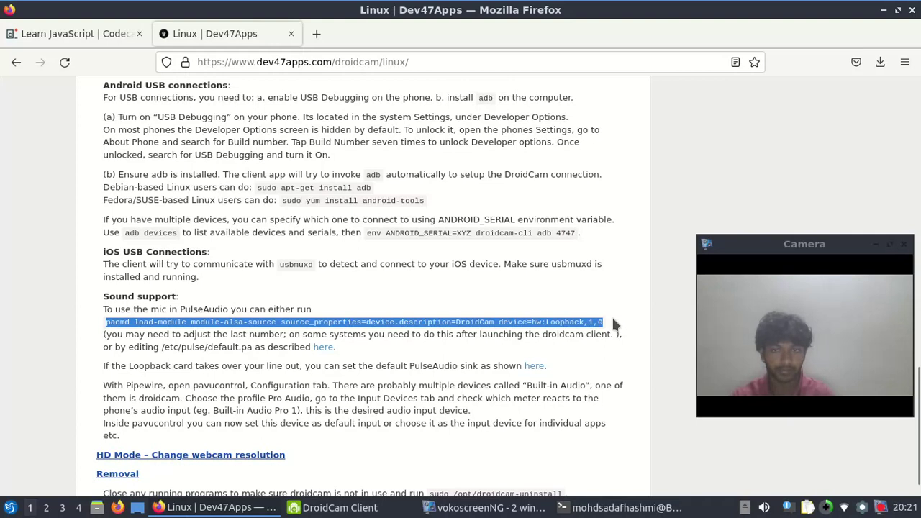
left_click(626, 507)
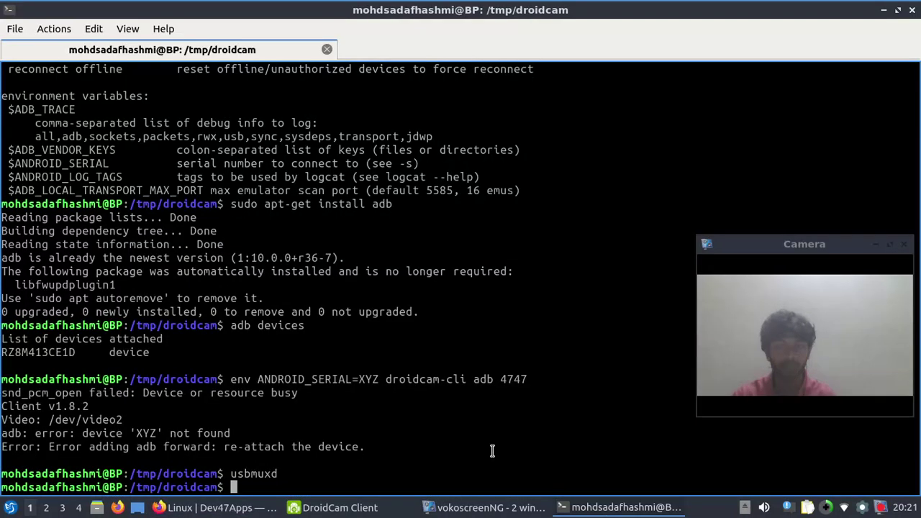
middle_click(465, 439)
key("Return")
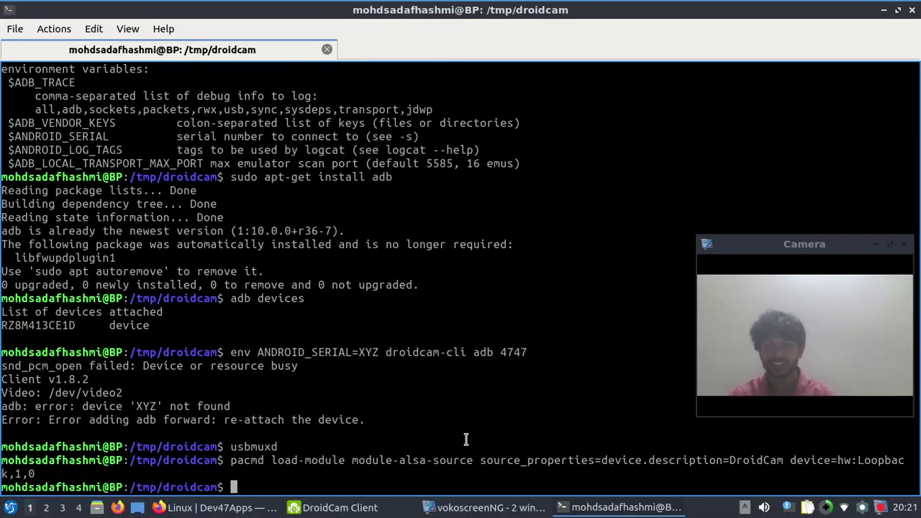
Launch the DroidCam client from the terminal with 'droidcam' and close the extra client window
left_click(313, 381)
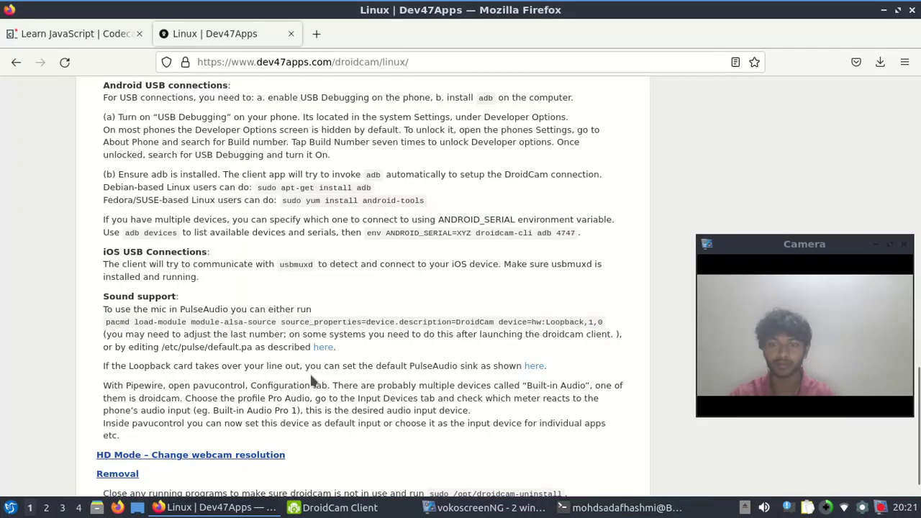
scroll(313, 382, "down", 2)
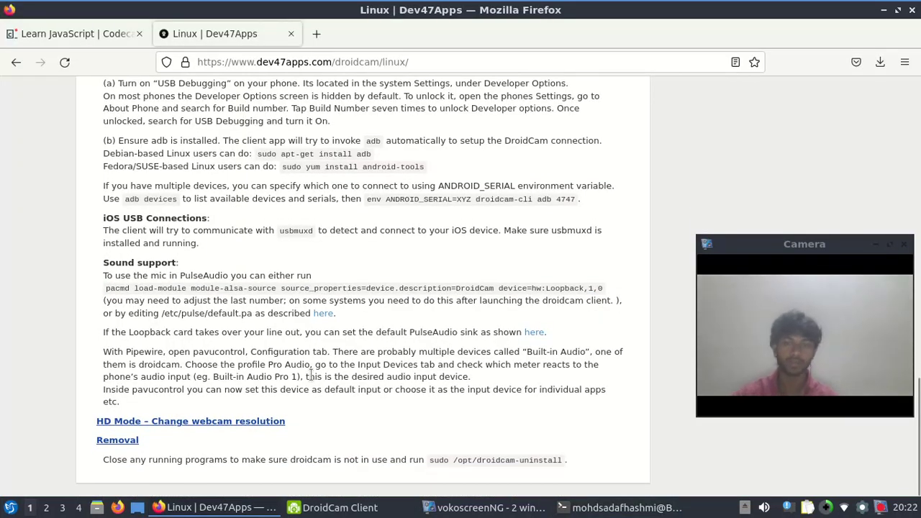
left_click_drag(424, 458, 572, 460)
left_click(565, 458)
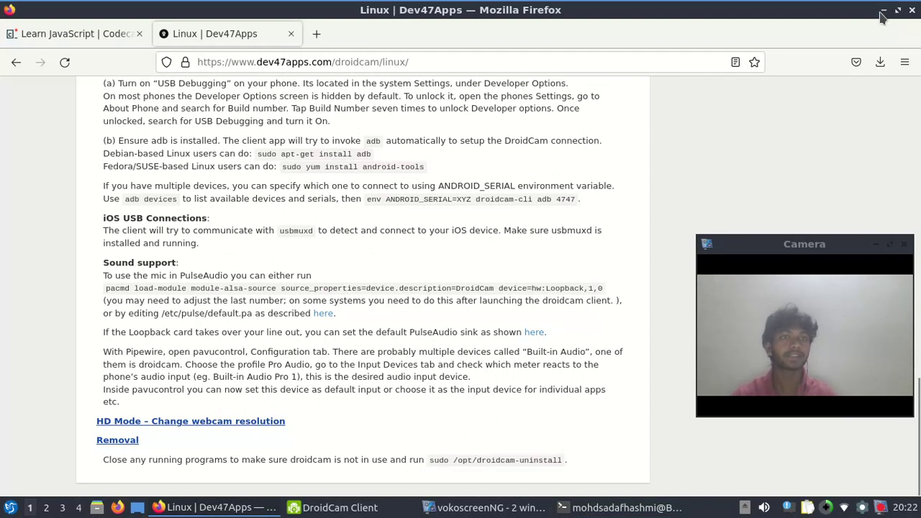
left_click(882, 12)
type("droidcam")
key("Return")
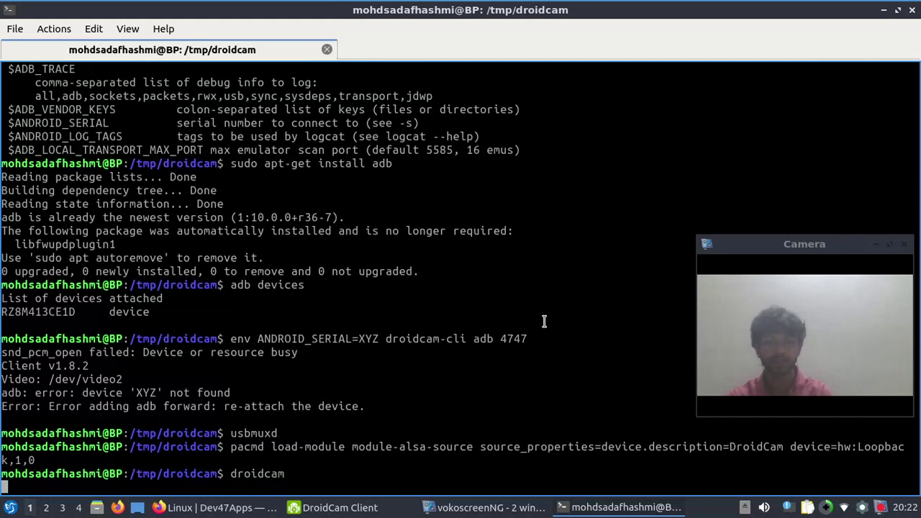
left_click(882, 12)
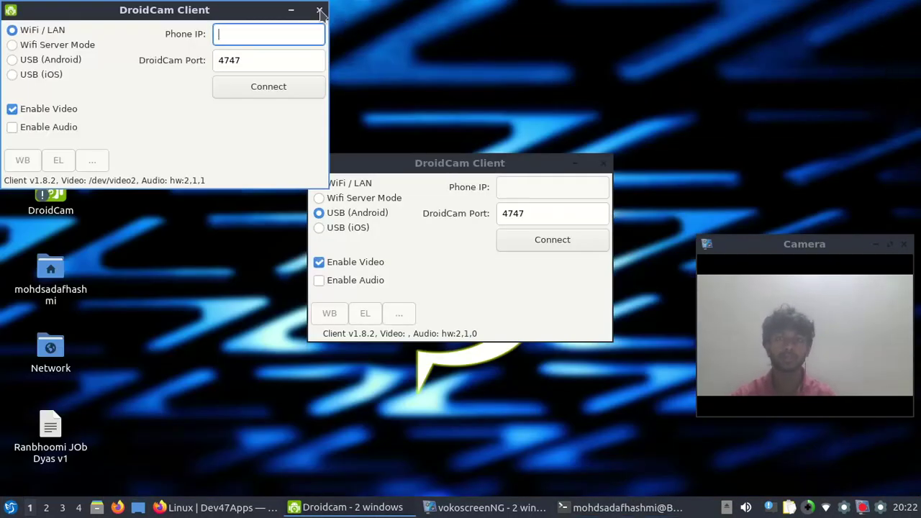
left_click(320, 11)
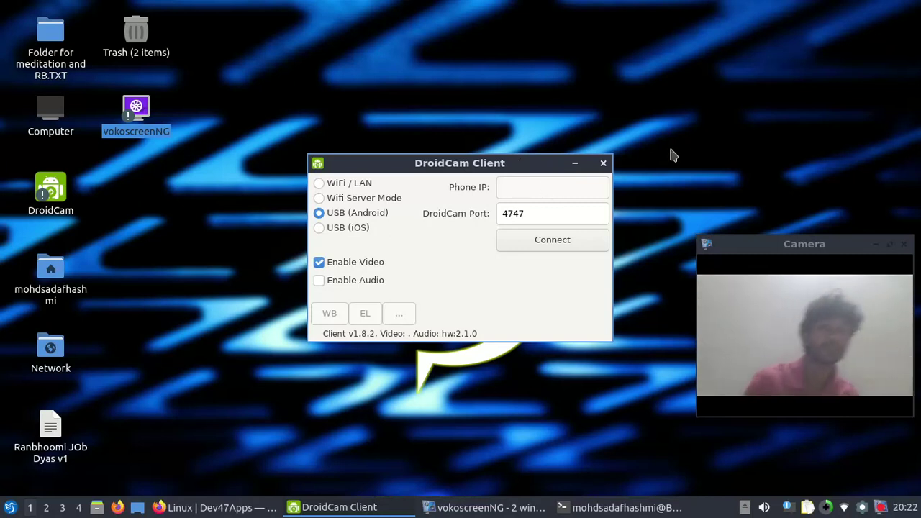
Try the USB connection, dismiss the Missing video device error, stop and close the client
left_click(515, 214)
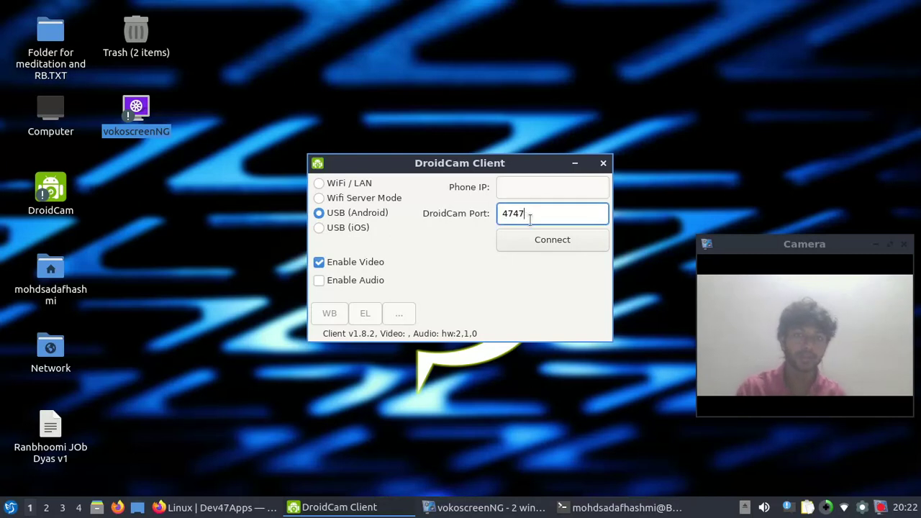
left_click(532, 243)
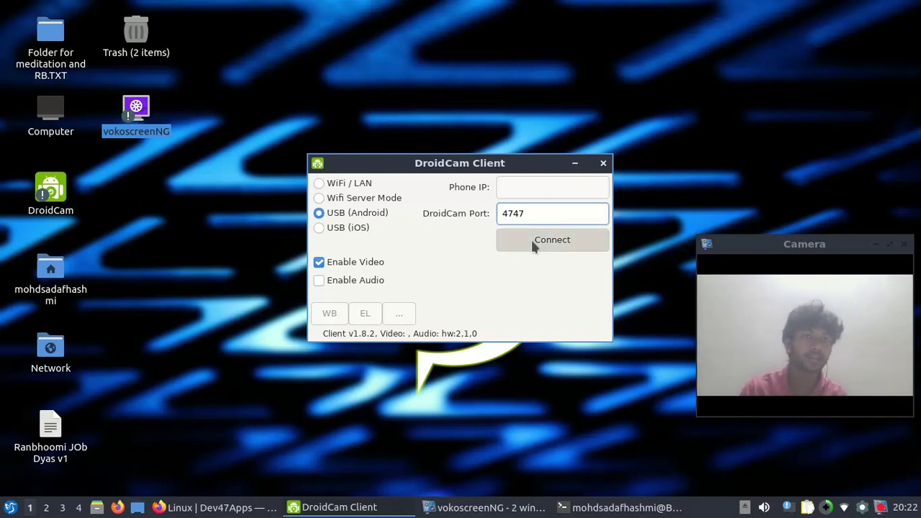
left_click(540, 285)
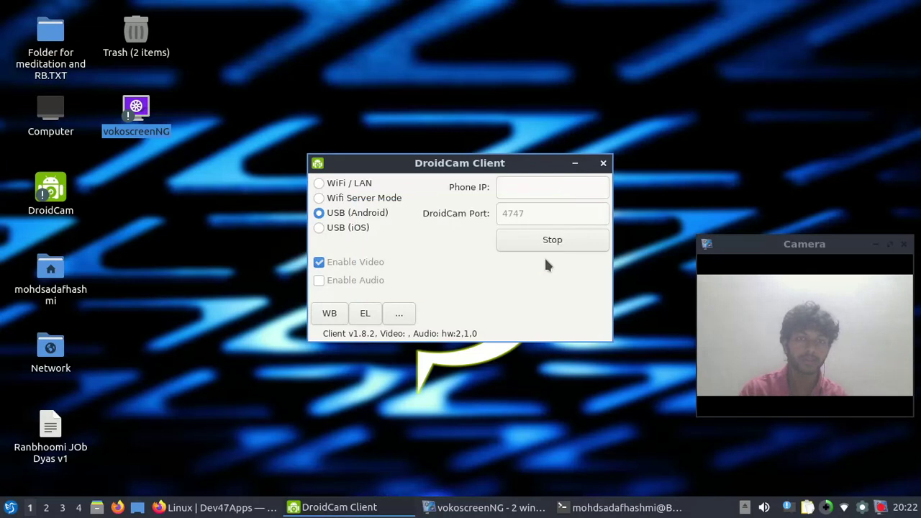
left_click(551, 247)
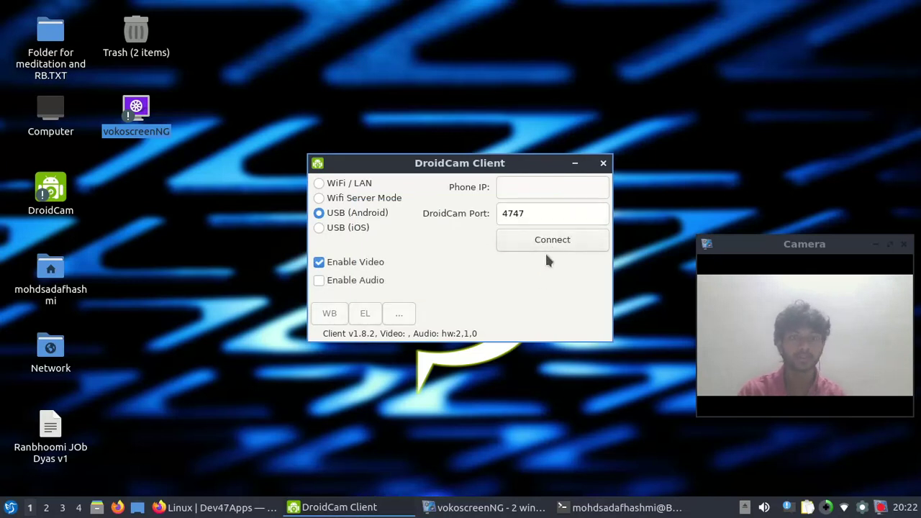
left_click(603, 165)
left_click(348, 507)
left_click(316, 459)
Relaunch DroidCam from its desktop entry, connect over USB on port 4747, and bring up vokoscreenNG
double_click(61, 189)
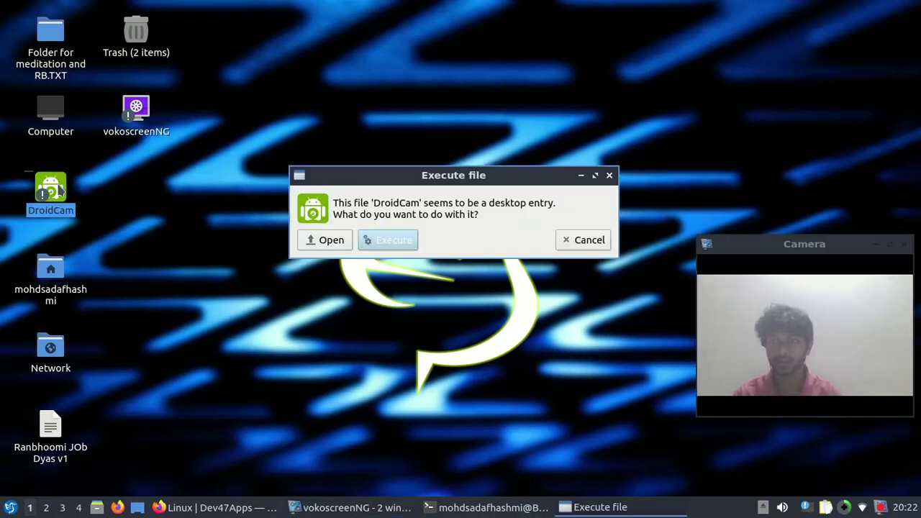
left_click(371, 241)
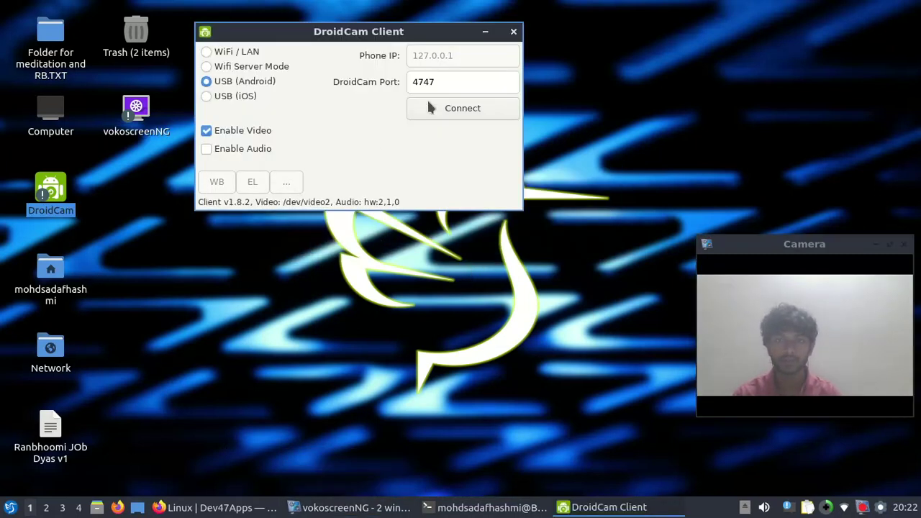
left_click(509, 107)
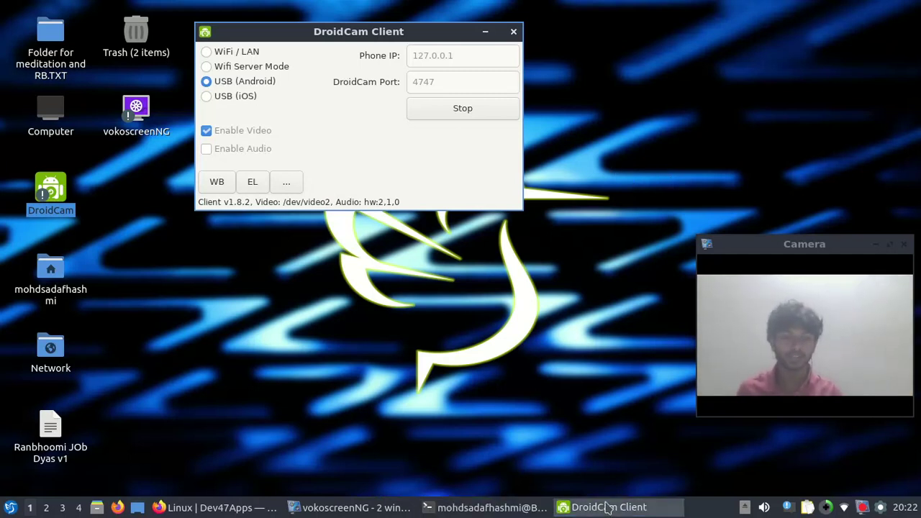
mouse_move(353, 503)
left_click(348, 483)
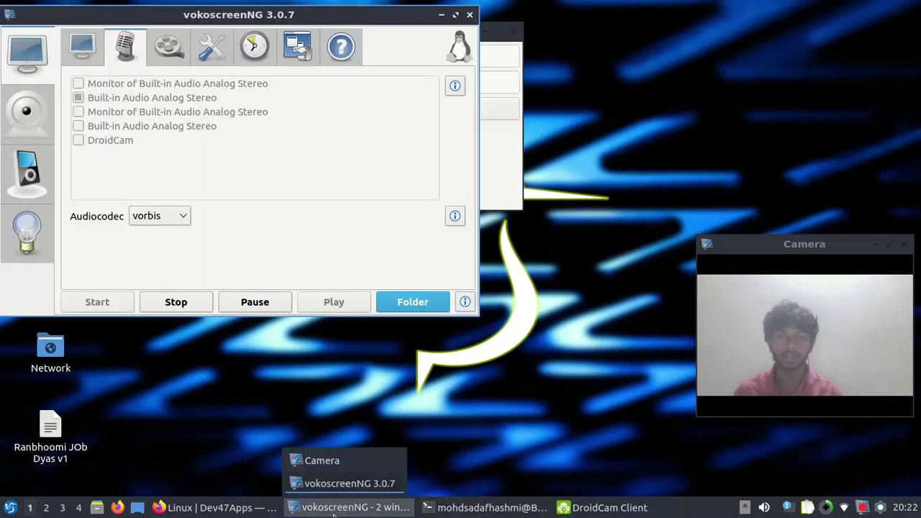
Maximize vokoscreenNG, open camera settings, move the preview bottom-right, and enable Remove window frame
left_click(453, 15)
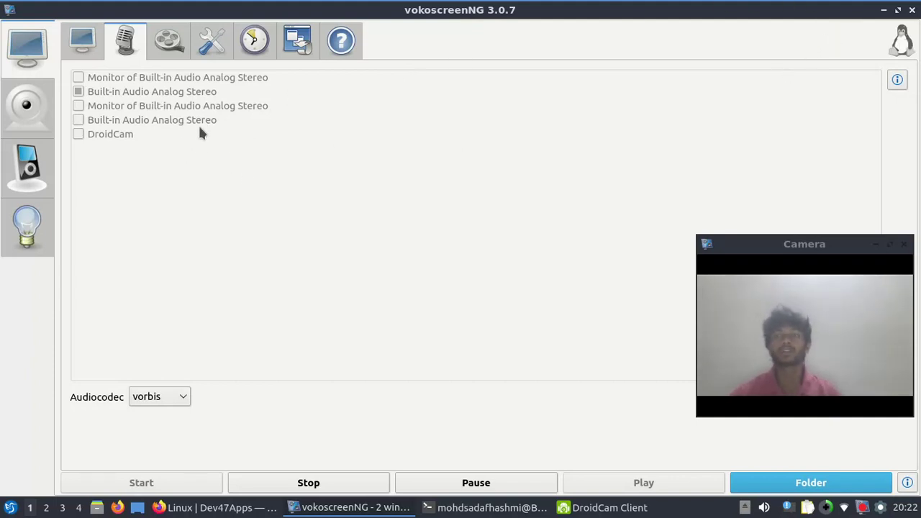
left_click(27, 106)
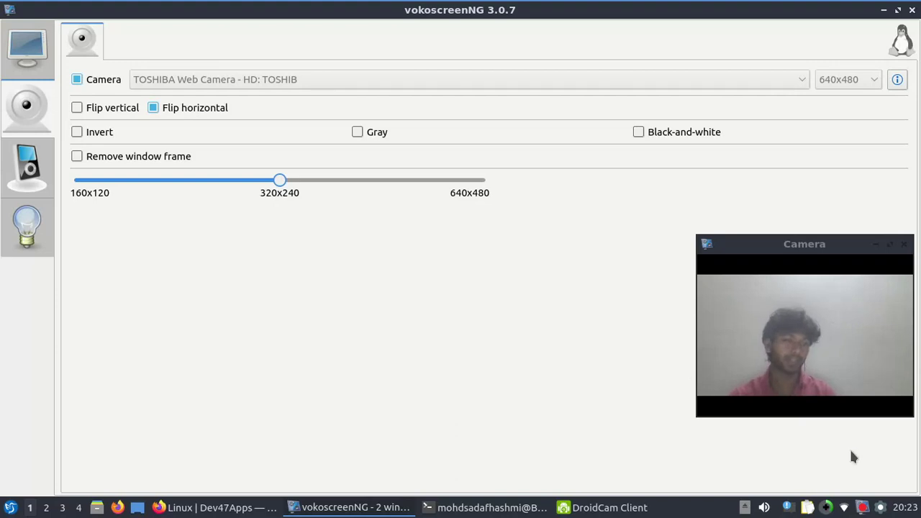
left_click_drag(797, 244, 799, 318)
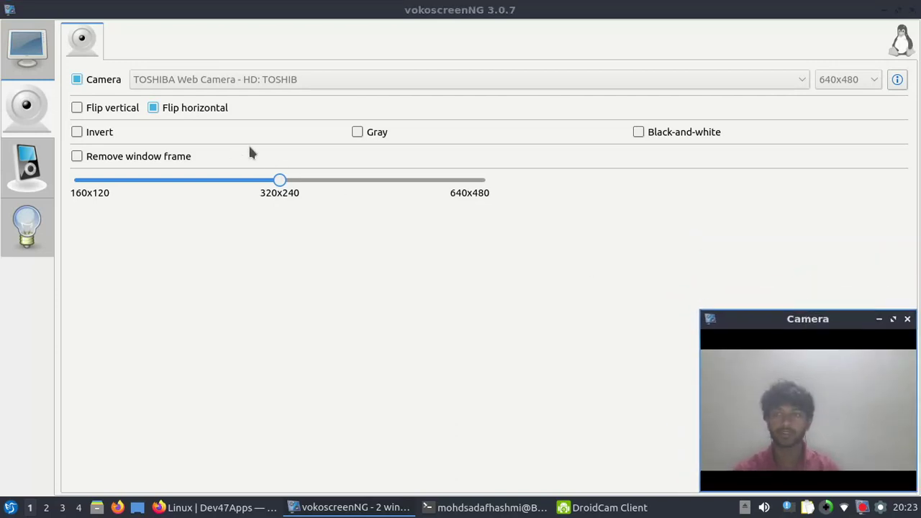
left_click(140, 163)
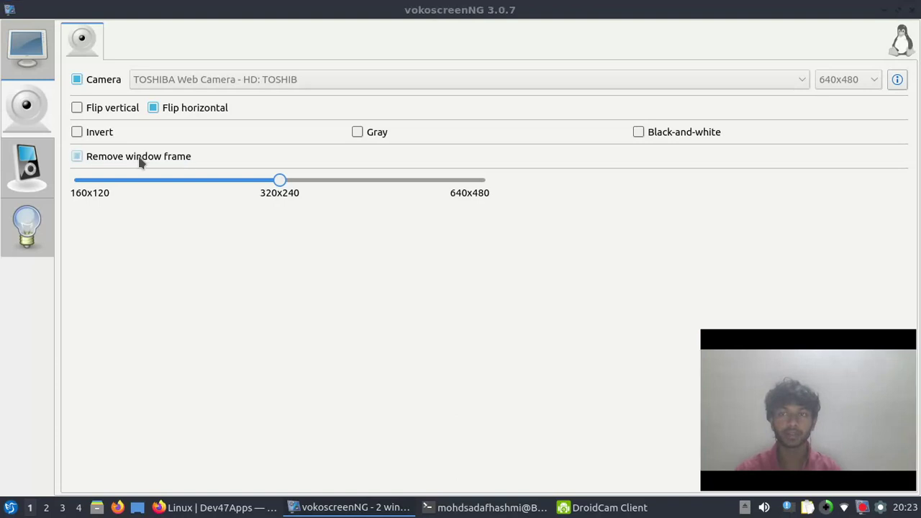
Switch vokoscreenNG's camera source to Droidcam with the preview on, then minimize vokoscreenNG and DroidCam Client
left_click(80, 79)
left_click(144, 85)
left_click(144, 97)
left_click(105, 82)
left_click(108, 83)
left_click(211, 84)
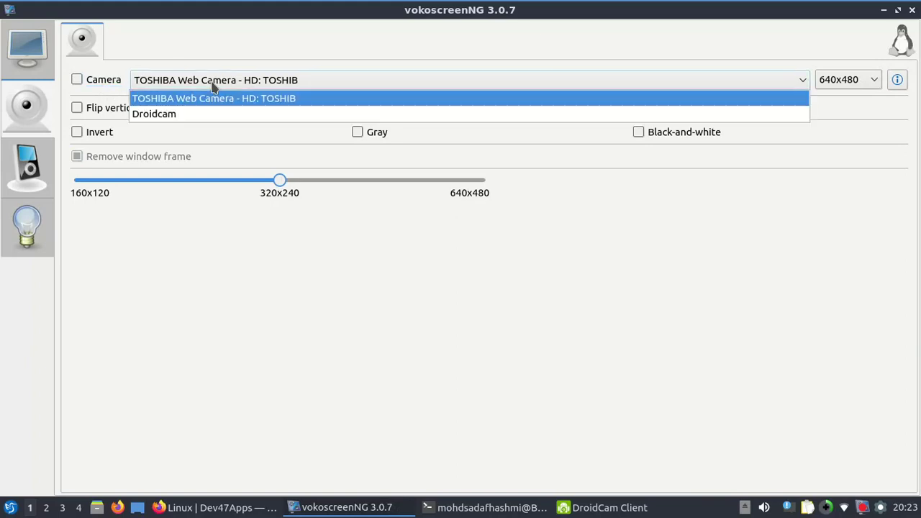
left_click(182, 114)
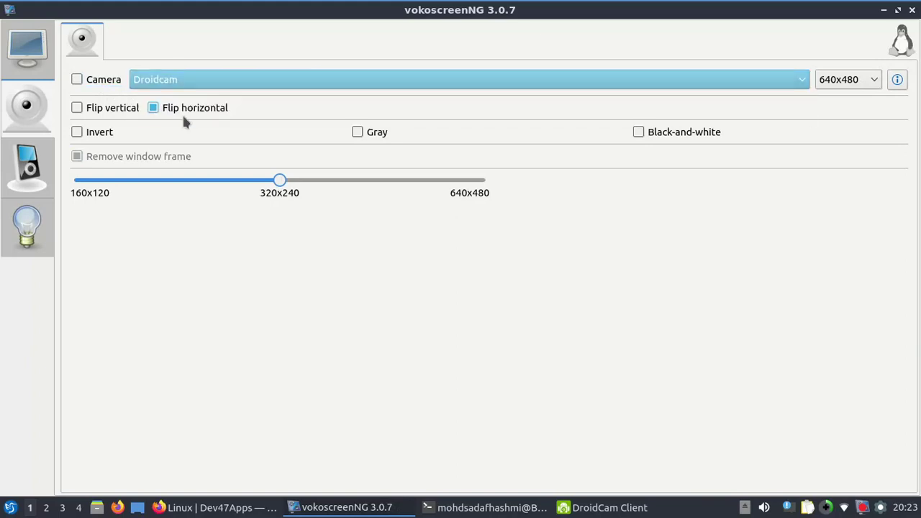
left_click(102, 79)
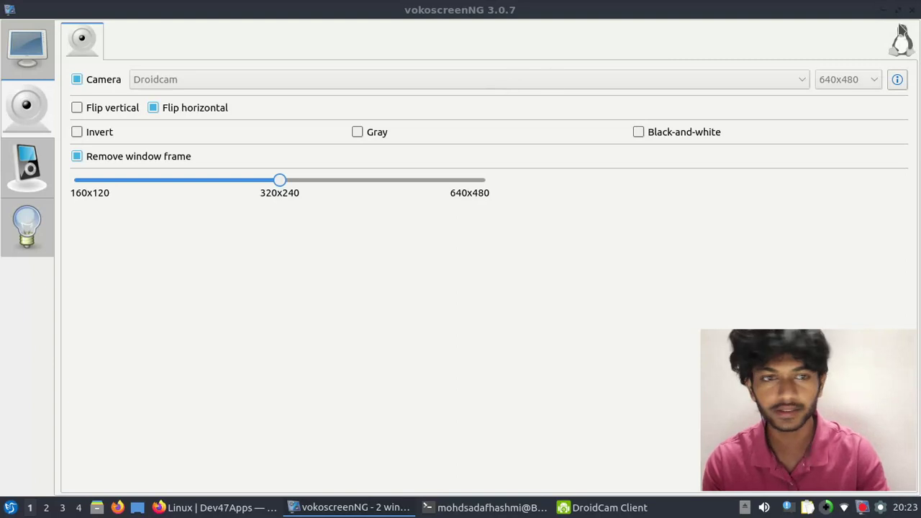
left_click(884, 10)
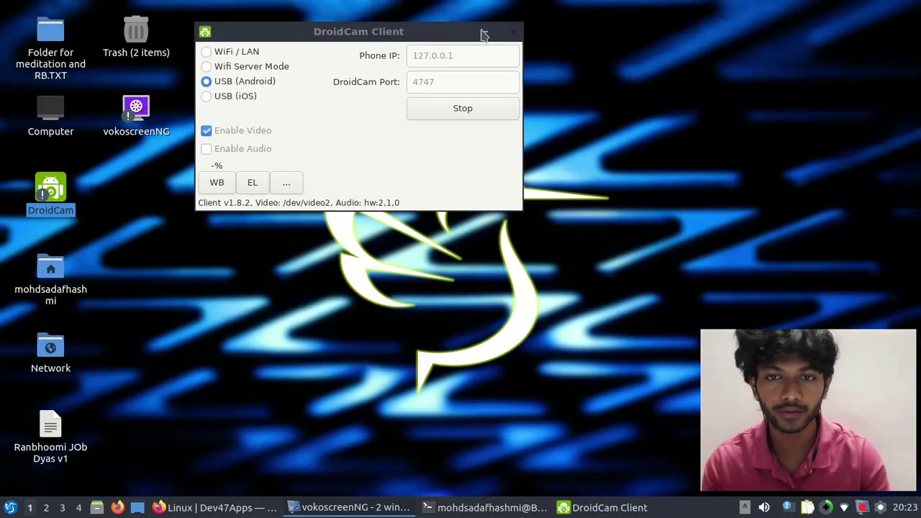
left_click(484, 35)
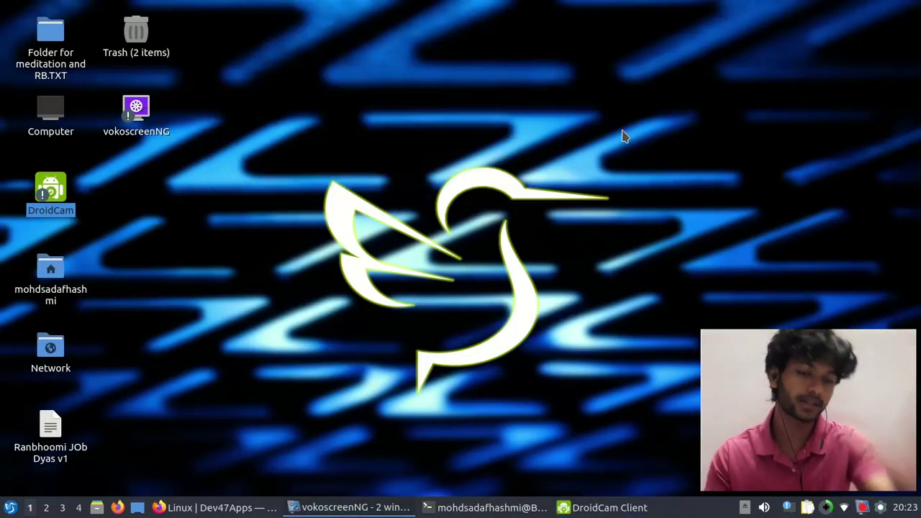